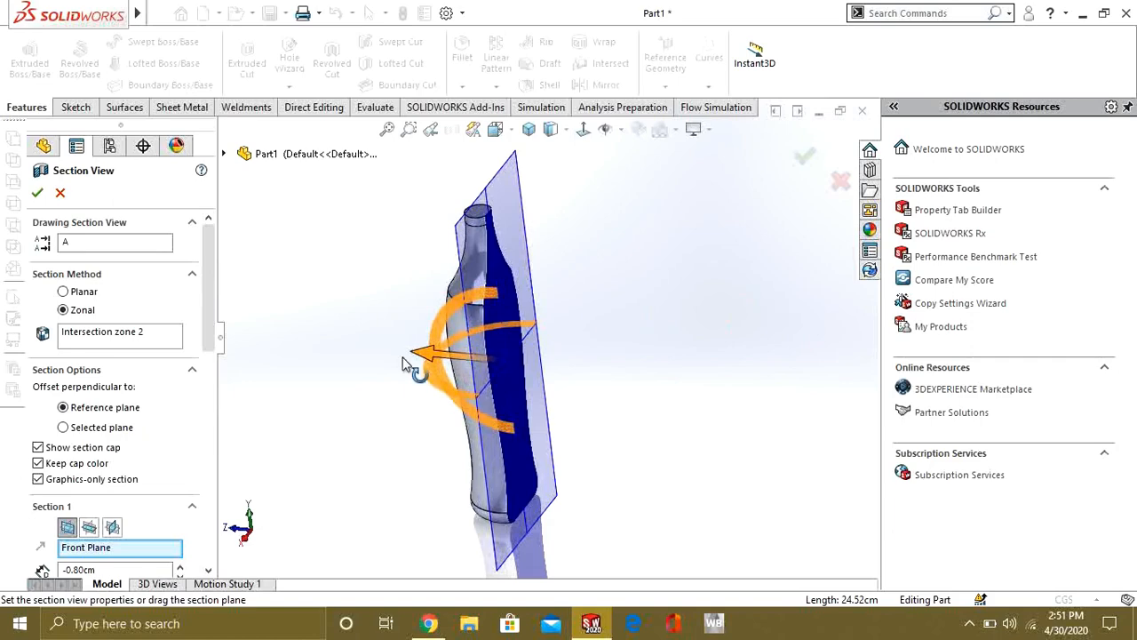
Inspect the solid bottle's cross-section by shifting the Front Plane section view, and turn the section off again.
mouse_move(427, 359)
mouse_down()
mouse_move(471, 366)
mouse_move(444, 360)
mouse_up()
mouse_move(574, 367)
middle_down()
mouse_move(630, 287)
mouse_move(581, 310)
mouse_move(584, 350)
middle_up()
click(805, 157)
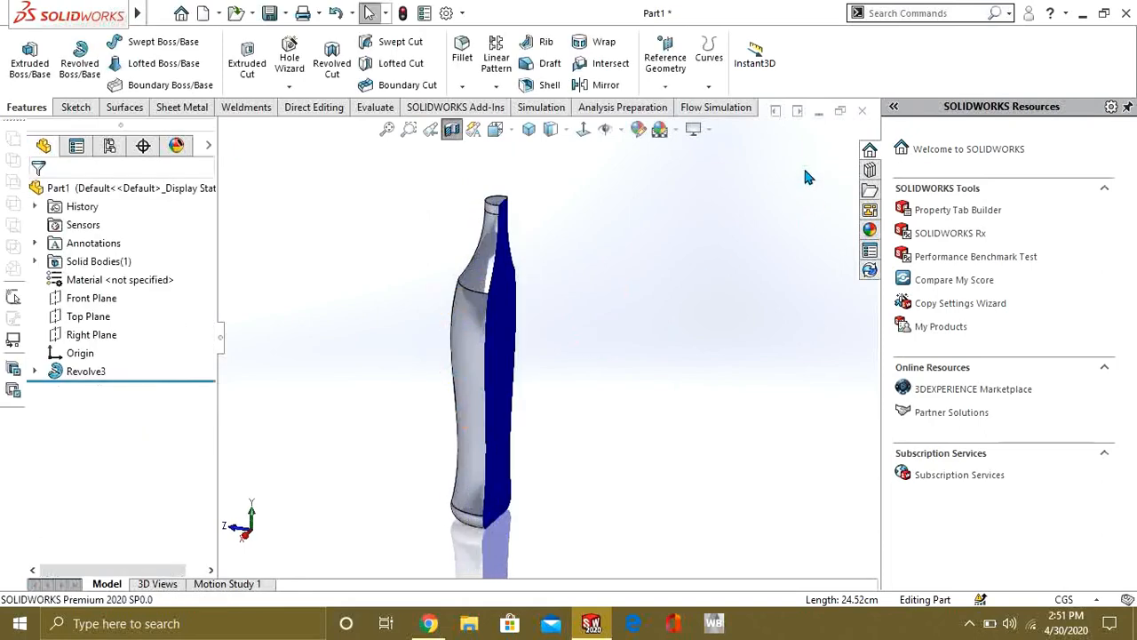
click(452, 129)
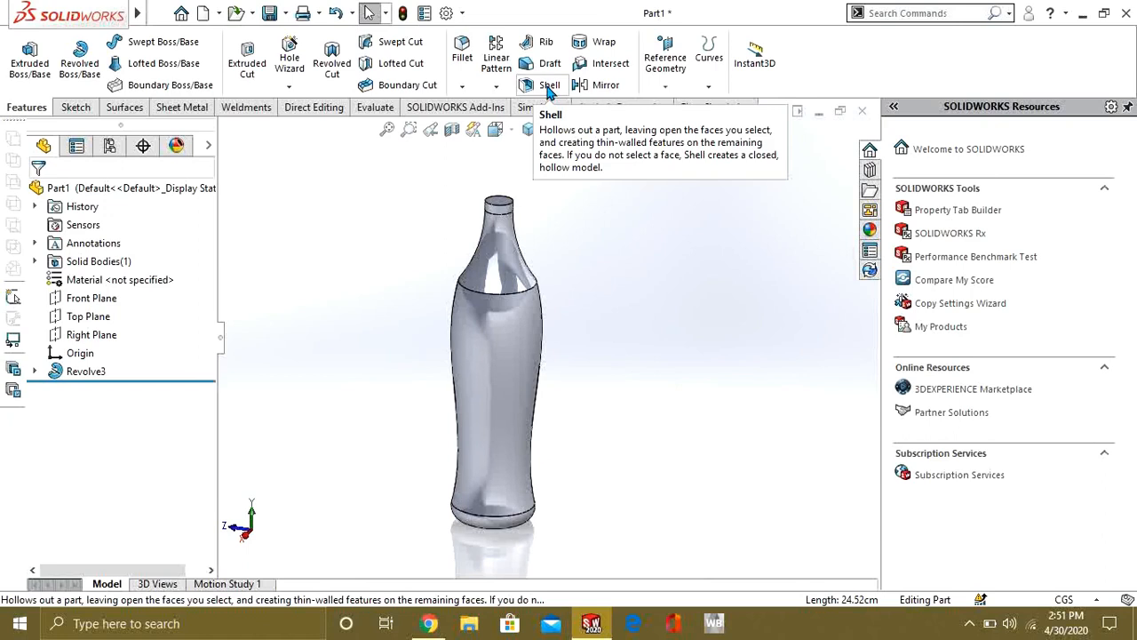
Start a Shell on the bottle with the flat top face of the neck as the face to remove.
mouse_move(671, 276)
middle_down()
mouse_move(660, 317)
mouse_move(680, 311)
mouse_move(610, 254)
mouse_move(600, 382)
mouse_move(591, 348)
mouse_move(566, 361)
mouse_move(587, 370)
mouse_move(637, 340)
mouse_move(660, 386)
mouse_move(636, 402)
mouse_move(604, 381)
mouse_move(604, 327)
middle_up()
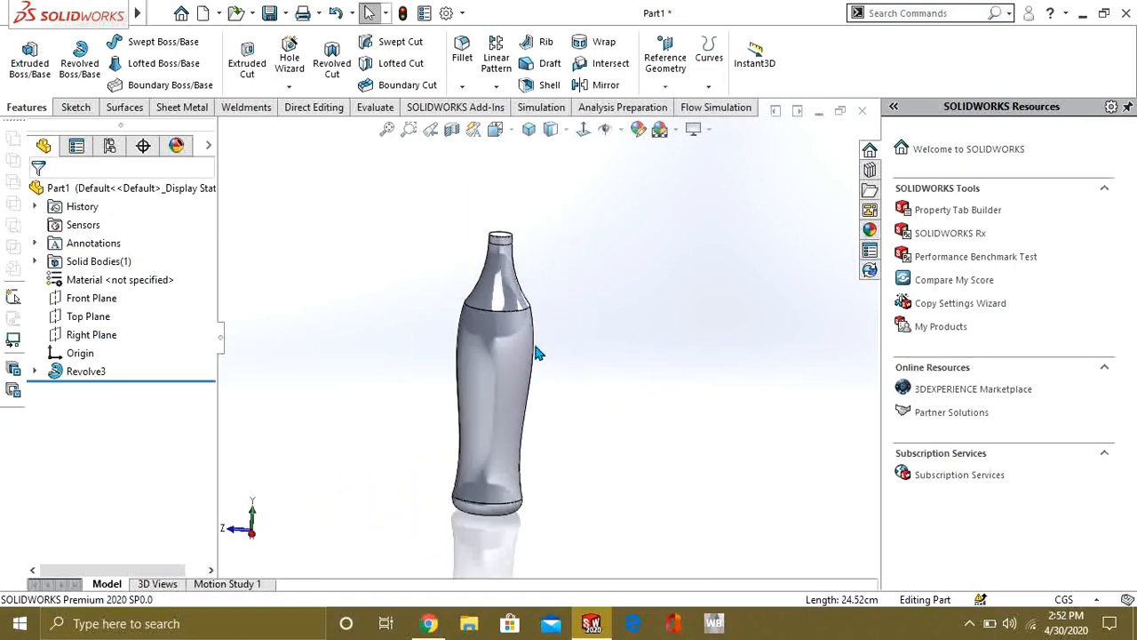
scroll(537, 353, down, 2)
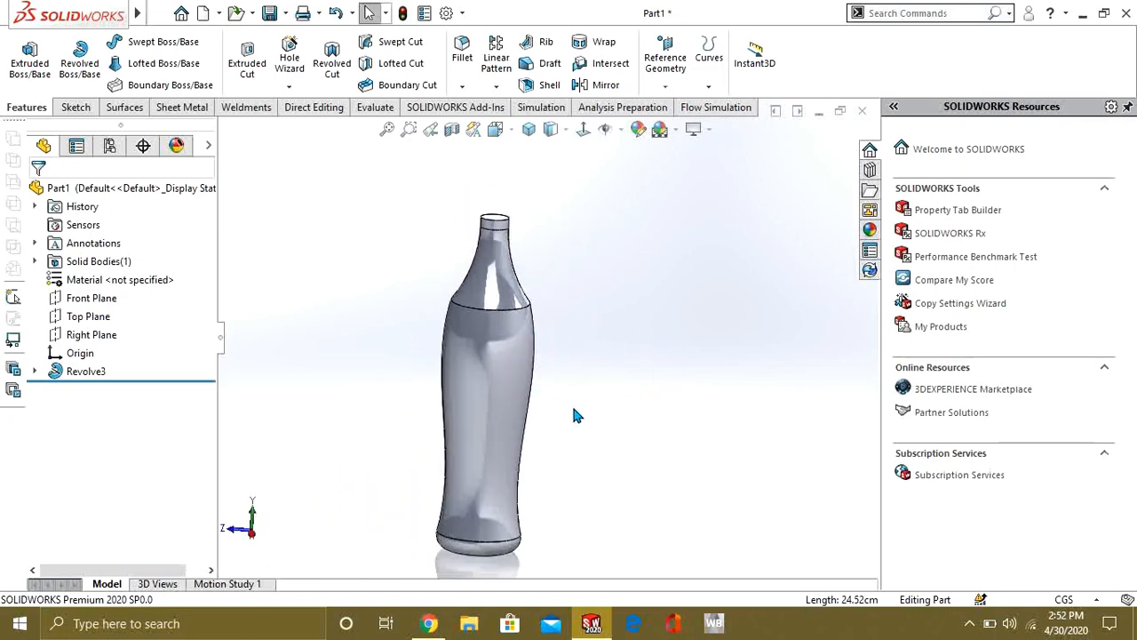
click(546, 85)
middle_drag(584, 254, 589, 326)
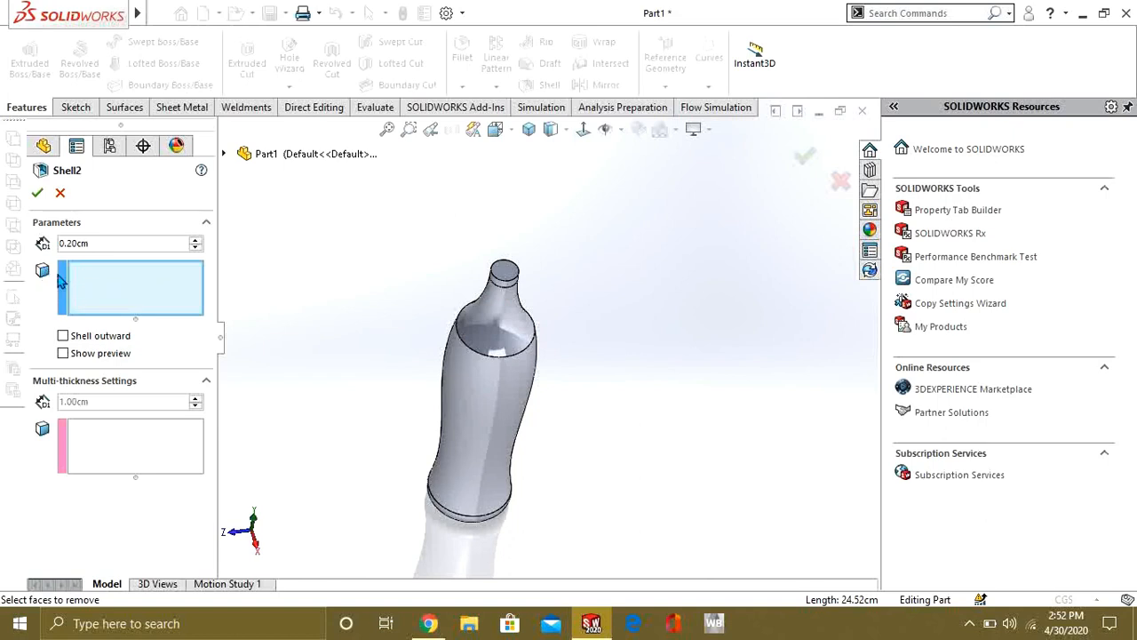
scroll(470, 293, down, 2)
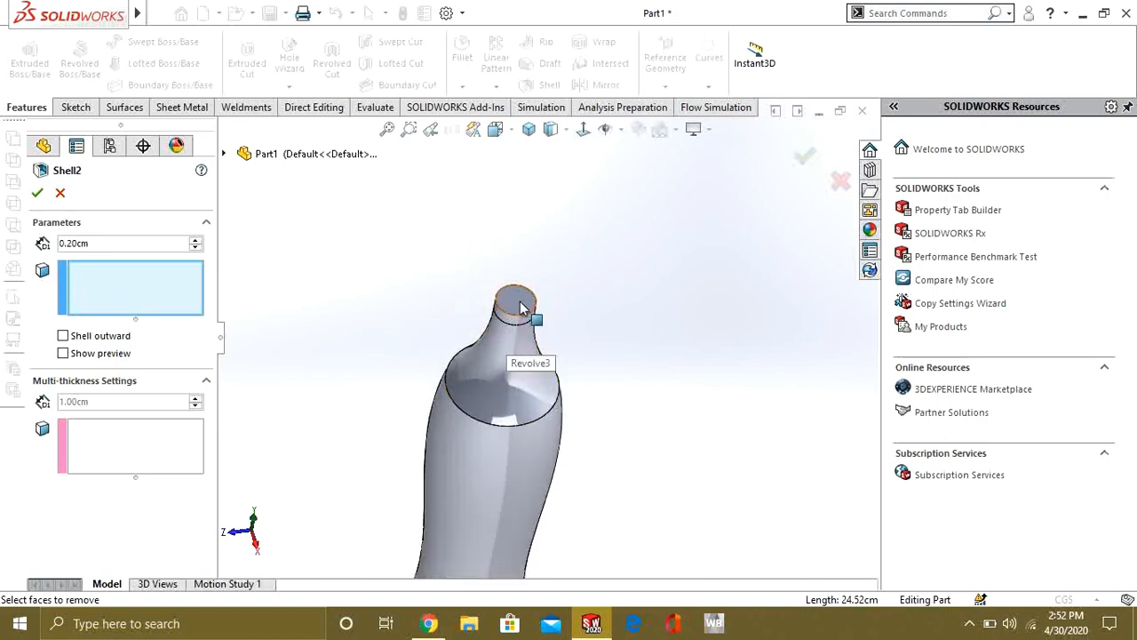
scroll(523, 307, down, 2)
middle_drag(530, 322, 533, 359)
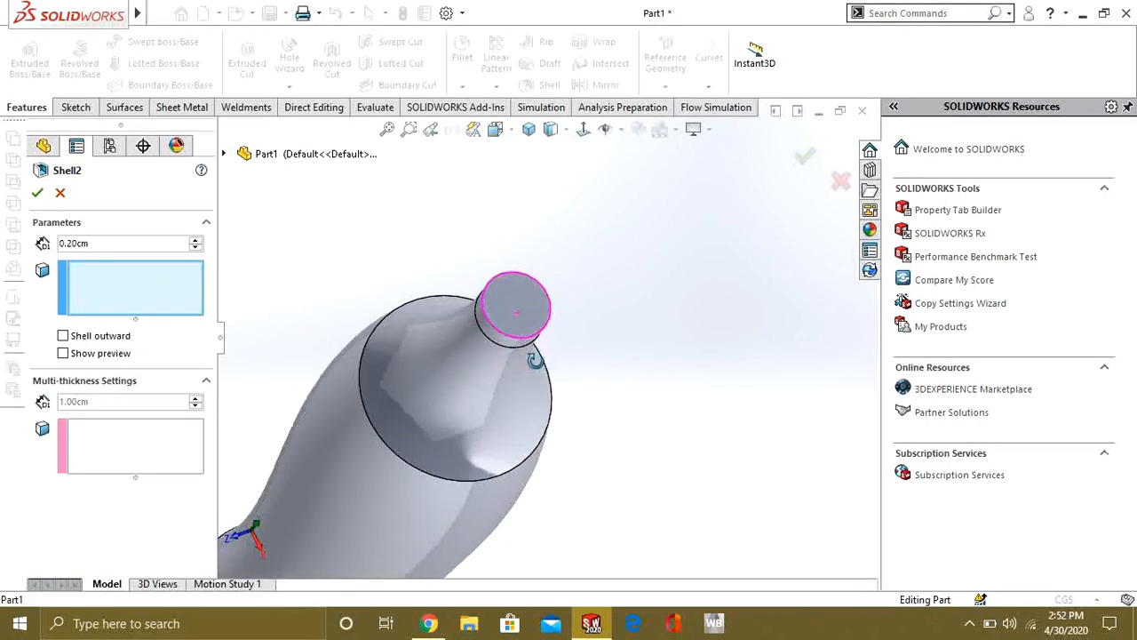
scroll(524, 321, up, 2)
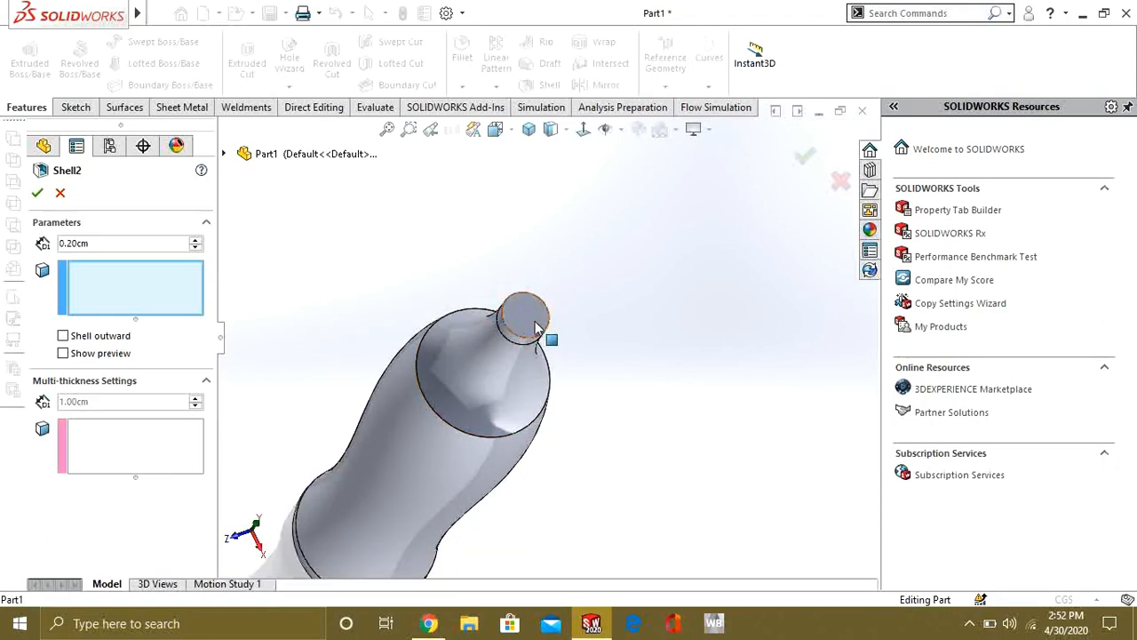
click(528, 322)
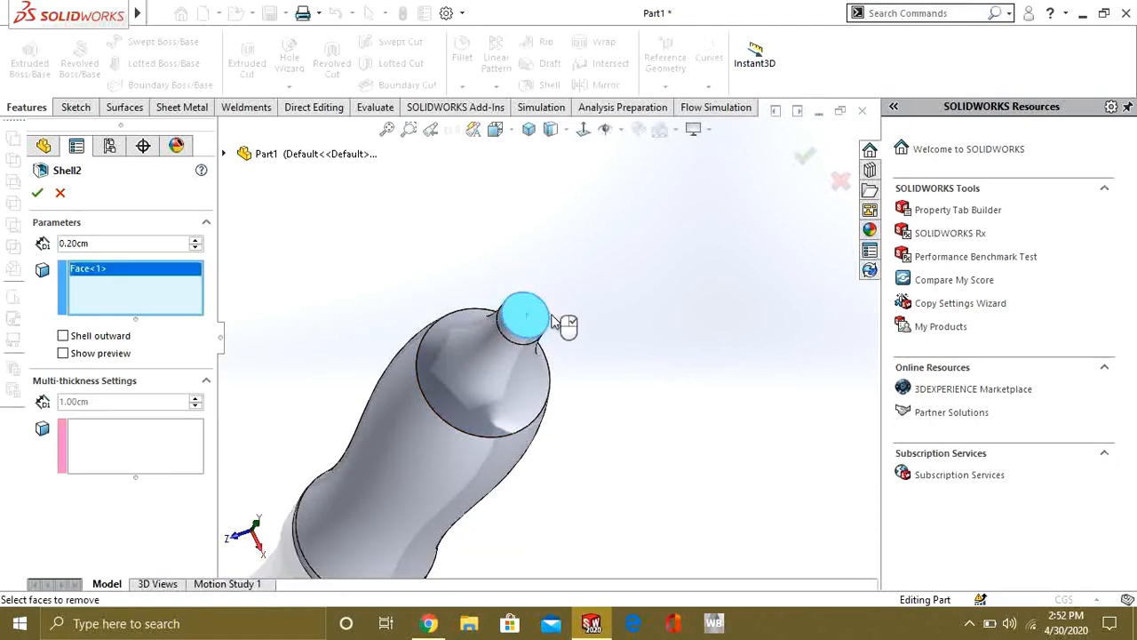
Show the shell preview and examine the inner wall outline around the bottle's mouth.
middle_drag(582, 444, 584, 379)
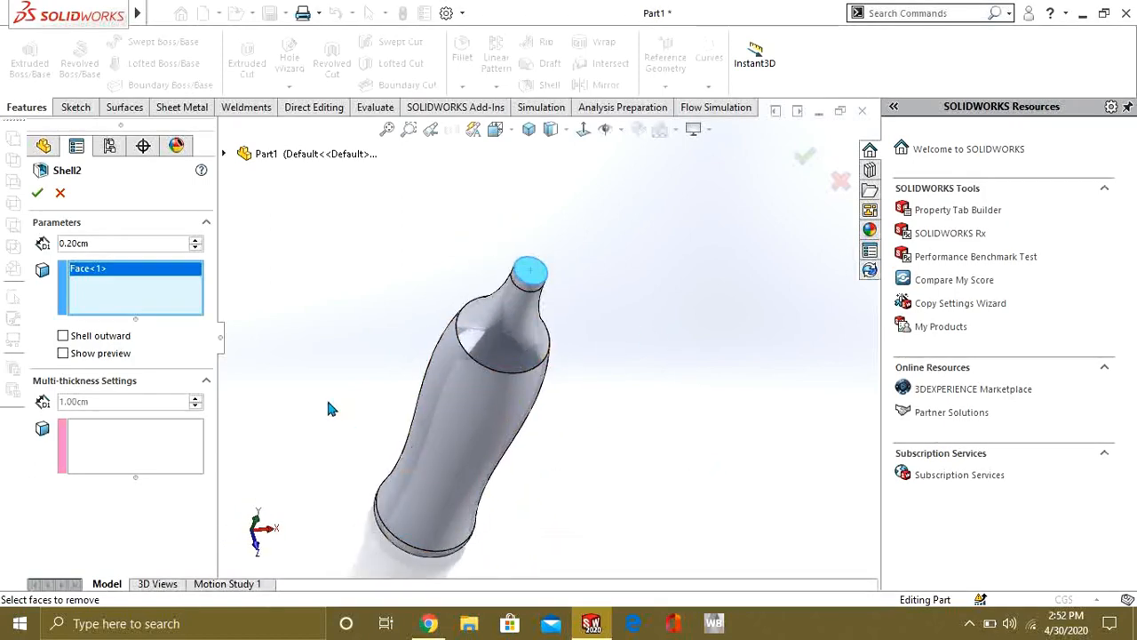
click(63, 354)
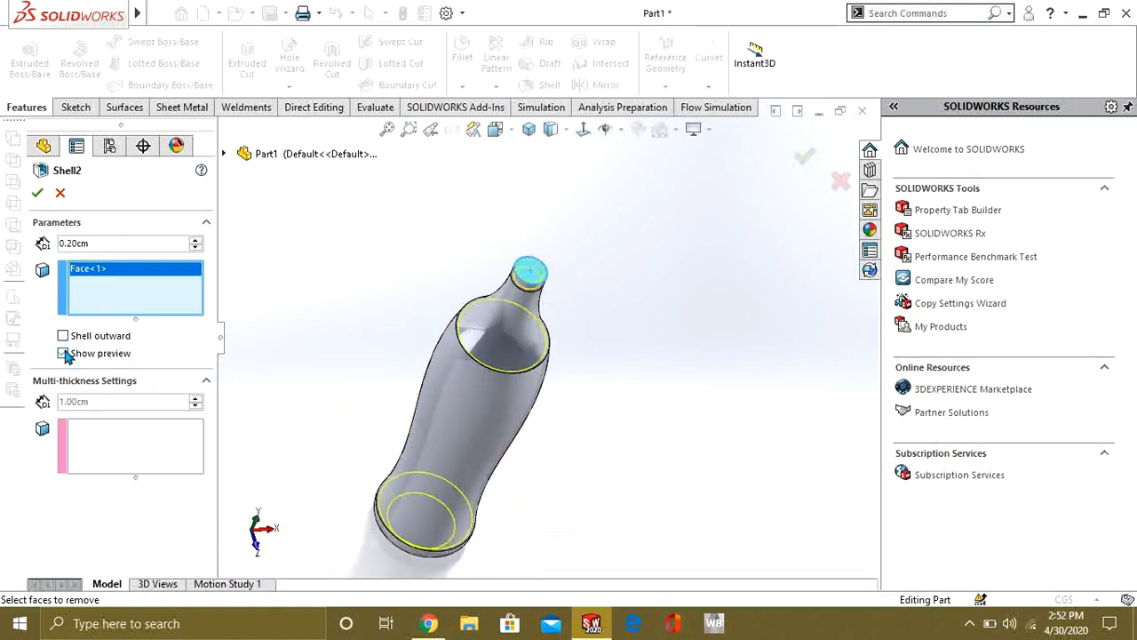
mouse_move(606, 375)
middle_down()
mouse_move(599, 322)
mouse_move(607, 375)
middle_up()
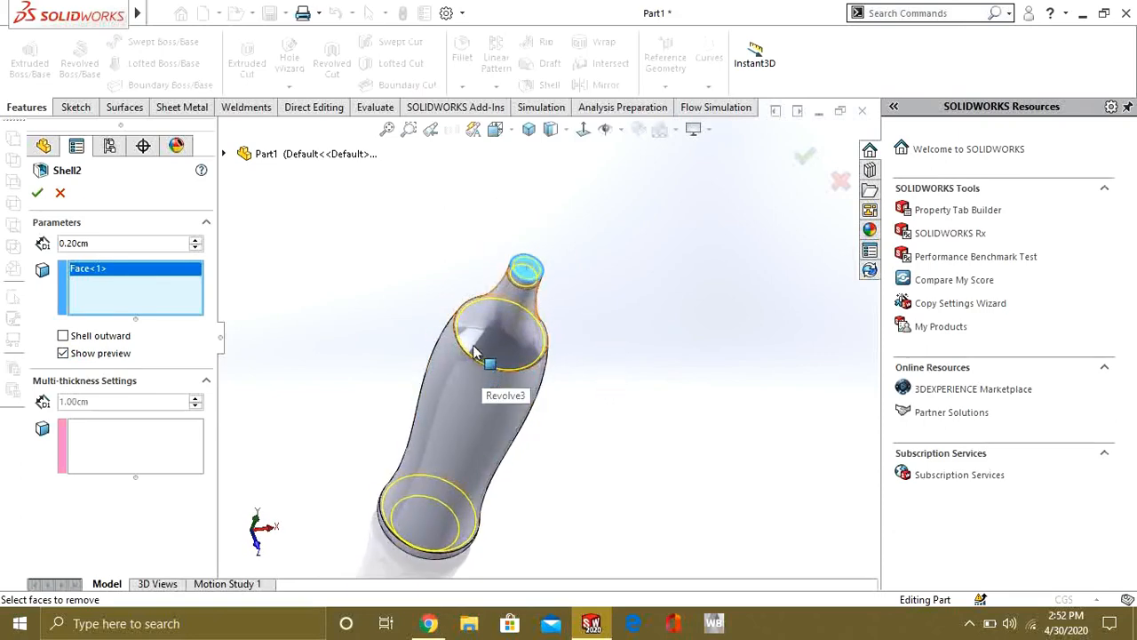
mouse_move(617, 414)
middle_down()
mouse_move(581, 322)
mouse_move(599, 410)
middle_up()
scroll(600, 410, down, 10)
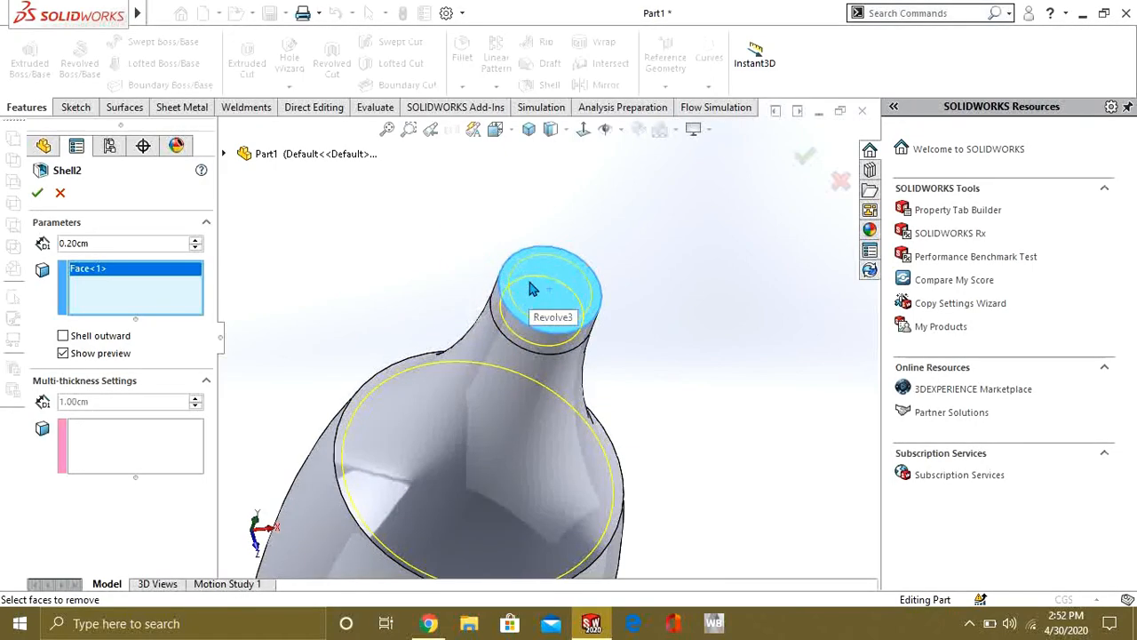
scroll(533, 290, down, 2)
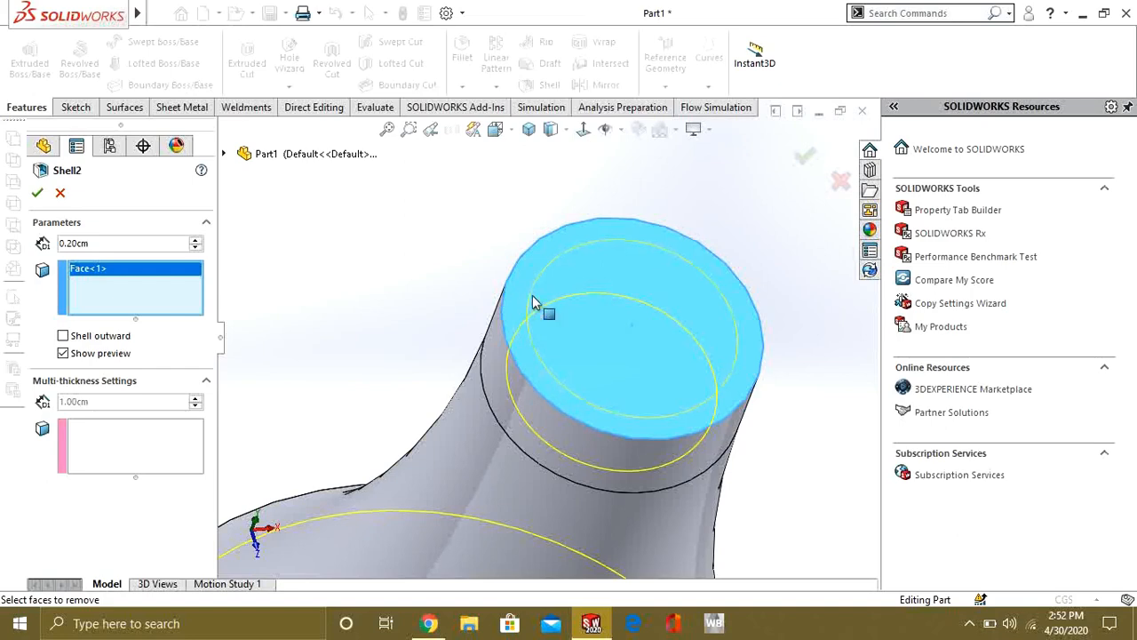
scroll(538, 303, up, 5)
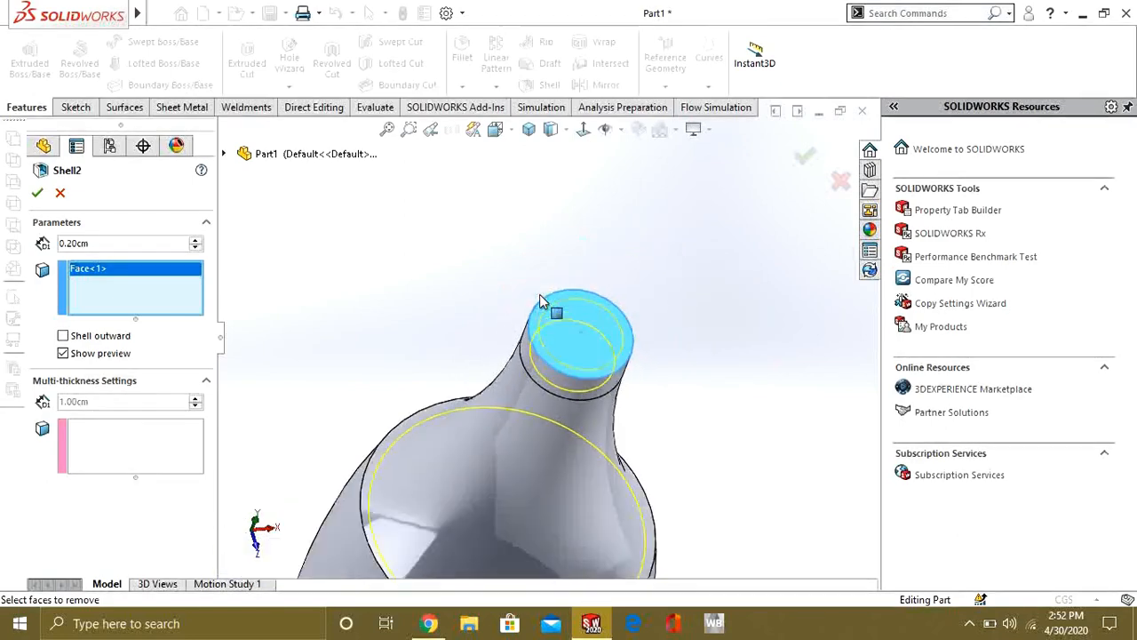
Try shelling the bottle outward in the preview and return to inward shelling.
click(63, 336)
scroll(584, 371, up, 3)
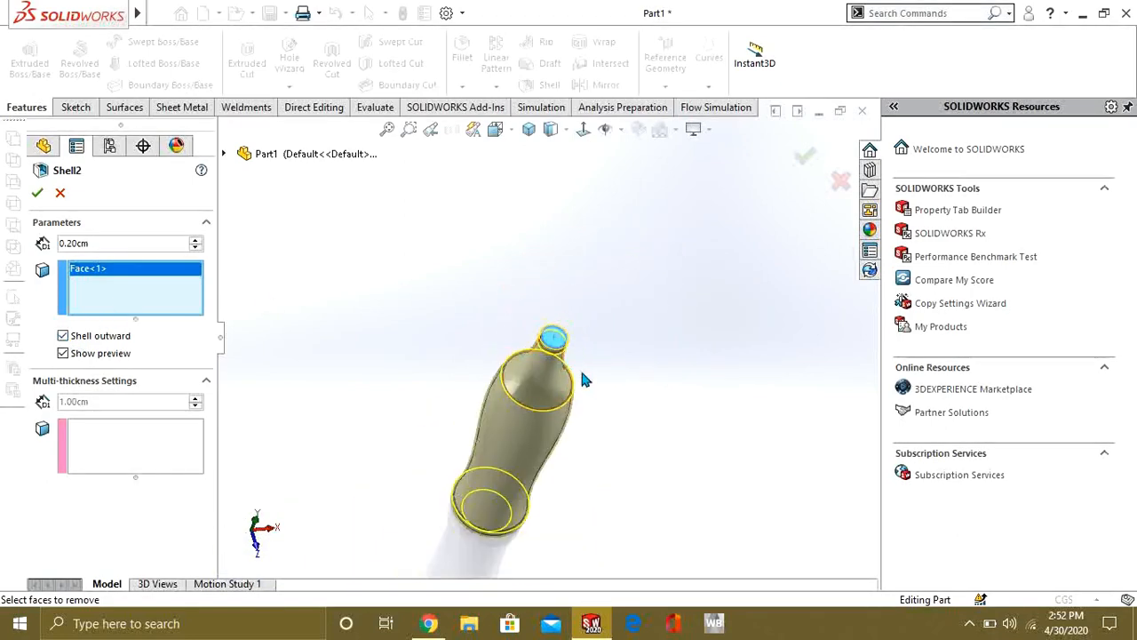
mouse_move(583, 371)
middle_down()
mouse_move(564, 258)
mouse_move(591, 382)
middle_up()
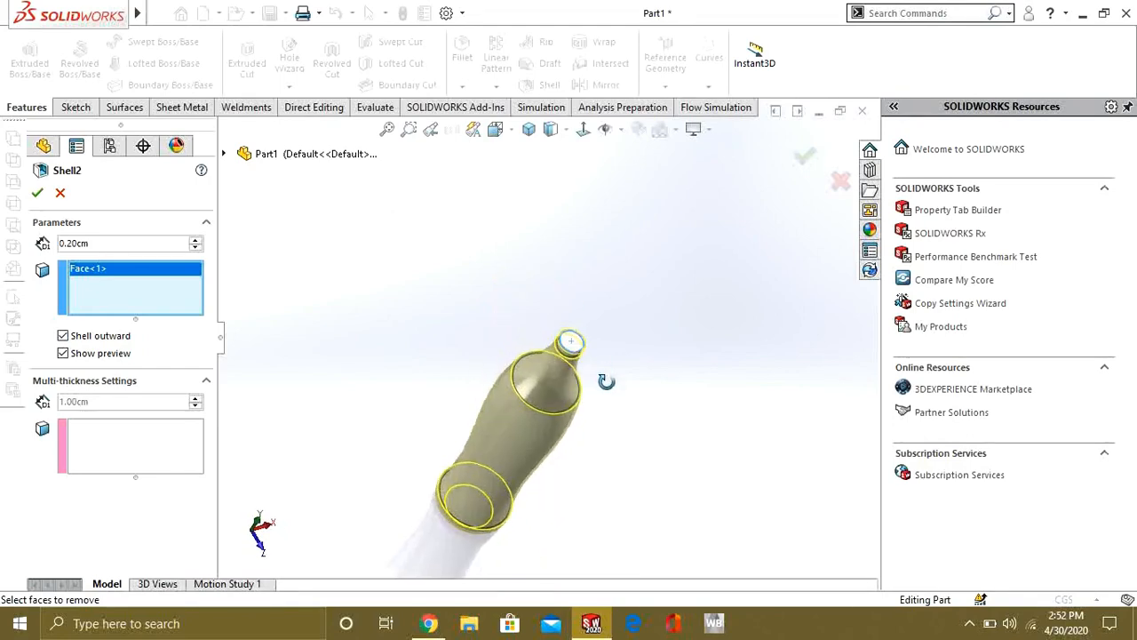
scroll(562, 391, down, 2)
scroll(563, 396, up, 3)
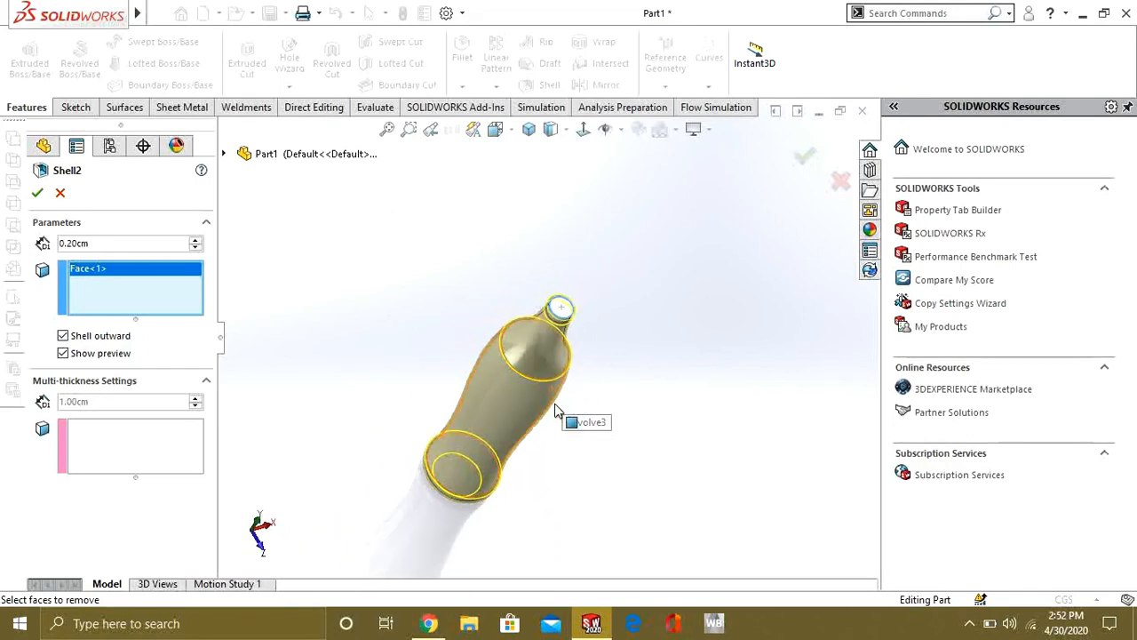
click(64, 337)
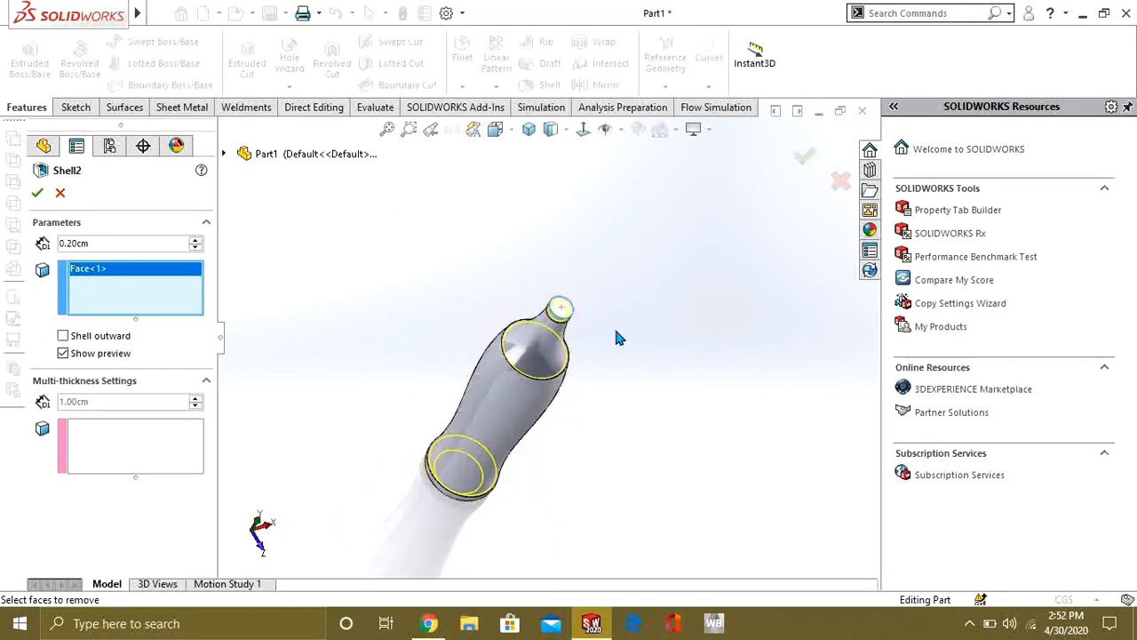
Adjust the shell thickness and apply the inward shell to the bottle.
scroll(619, 338, down, 3)
middle_drag(573, 381, 598, 346)
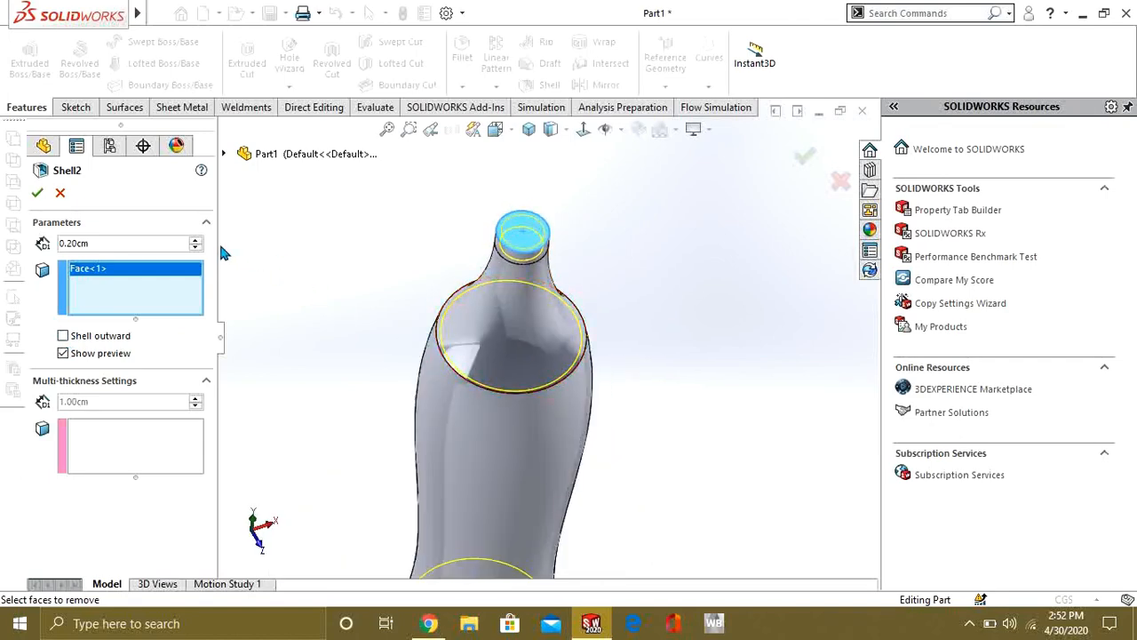
click(196, 243)
click(197, 249)
click(39, 194)
Inspect the hollow interior of the bottle with a zonal section view on the Front Plane, and turn the section off.
middle_drag(582, 260, 550, 276)
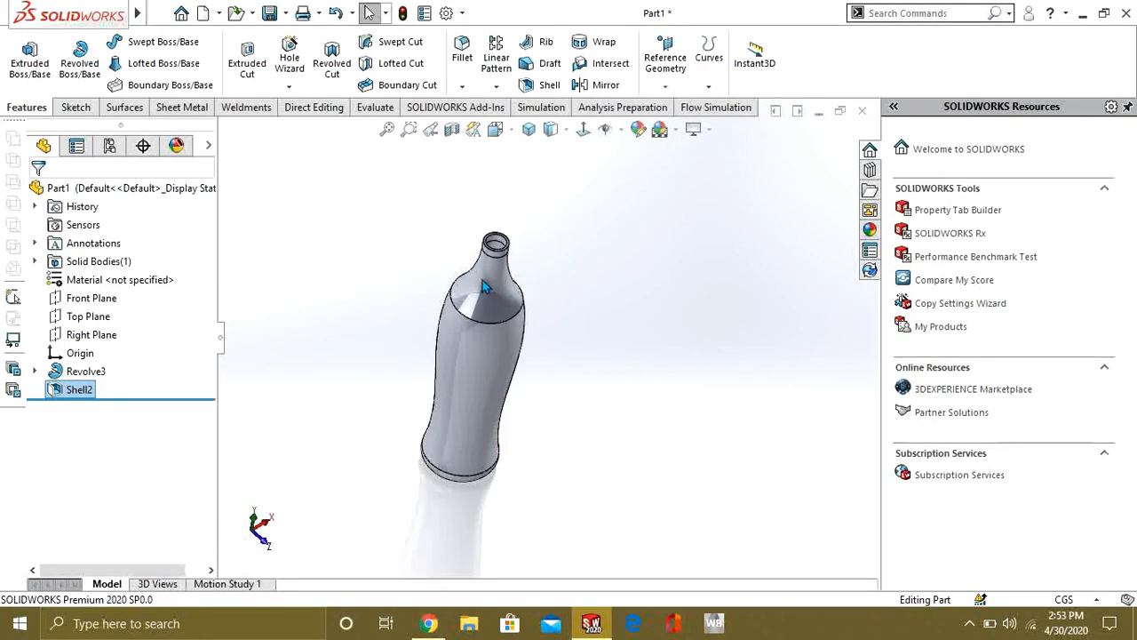
middle_drag(483, 282, 581, 302)
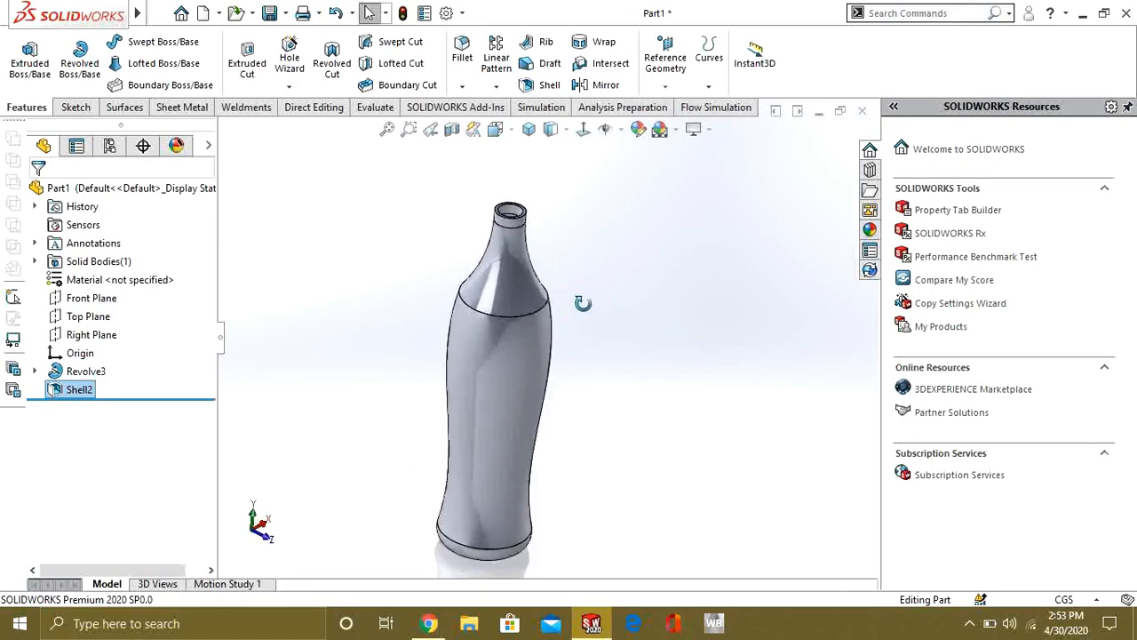
click(451, 128)
middle_drag(551, 329, 792, 298)
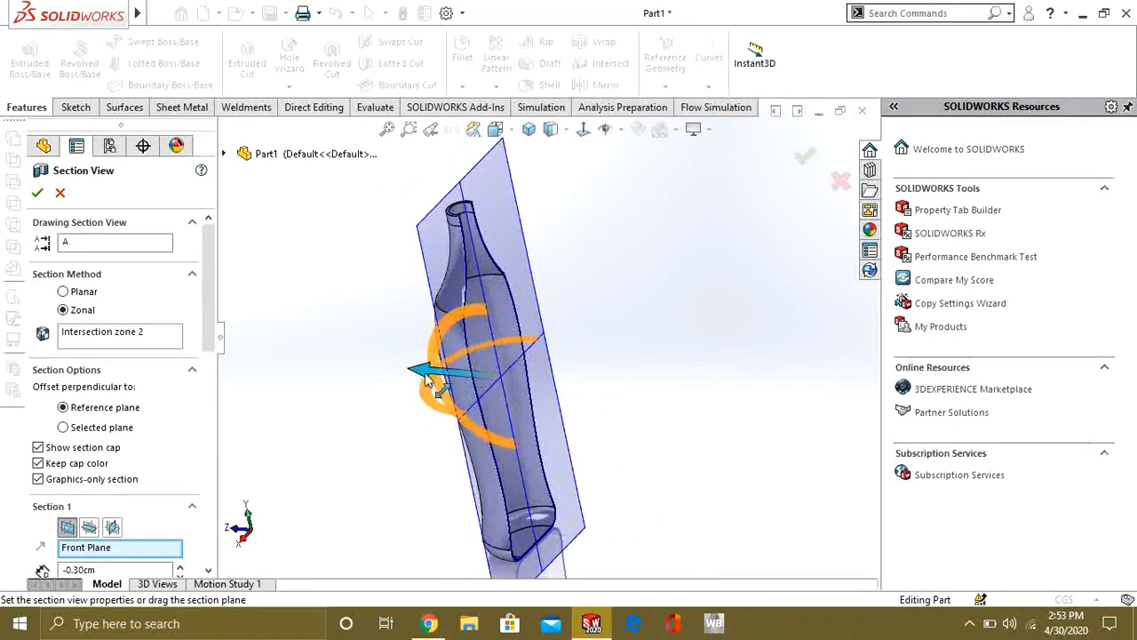
mouse_move(419, 373)
mouse_down()
mouse_move(467, 375)
mouse_move(429, 380)
mouse_up()
click(37, 192)
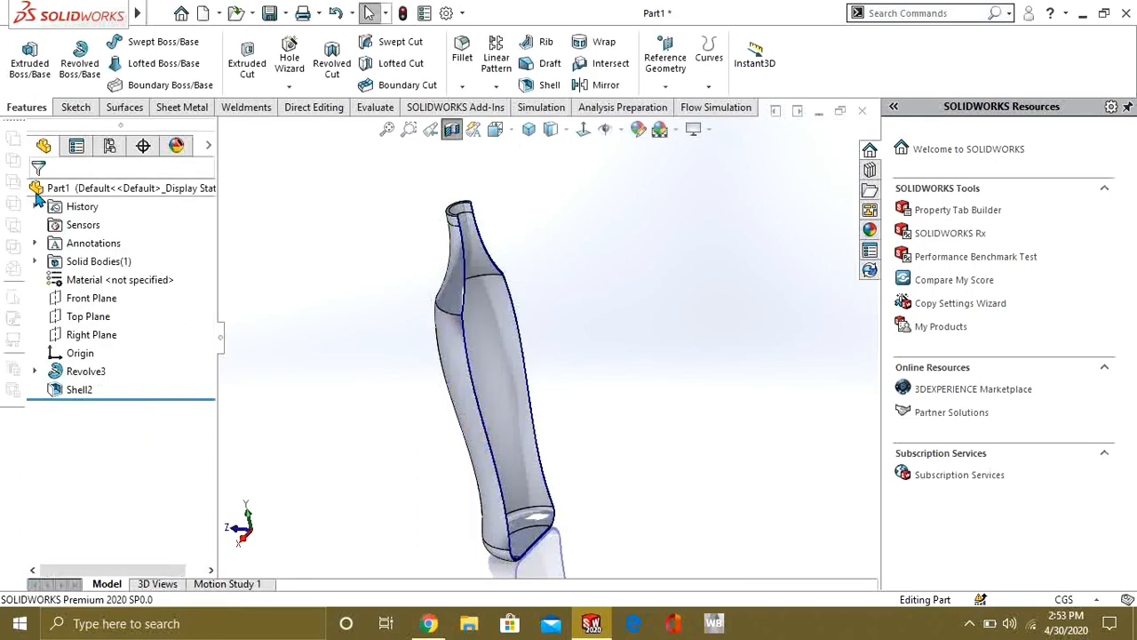
middle_drag(573, 273, 562, 320)
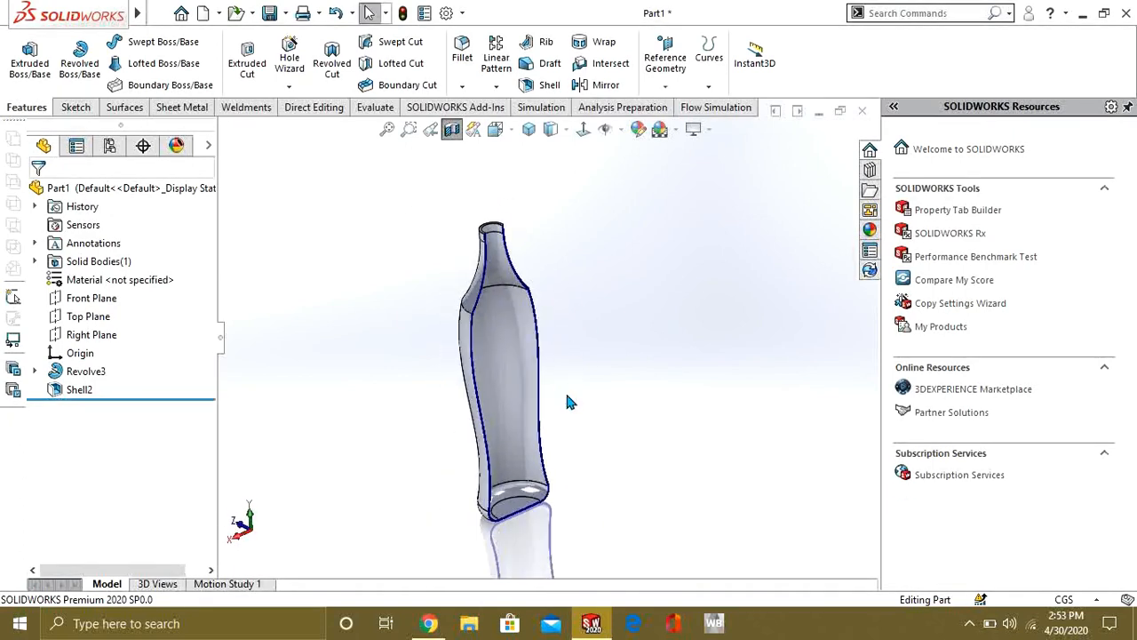
click(451, 129)
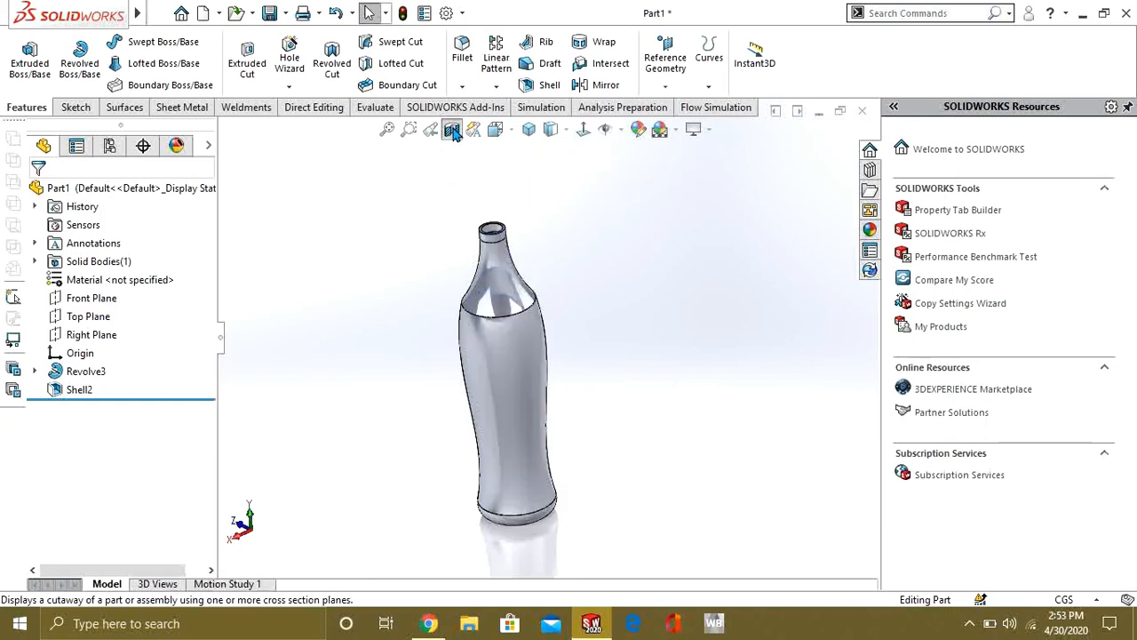
Start a new sketch on the Right Plane, viewed straight on.
scroll(569, 364, down, 1)
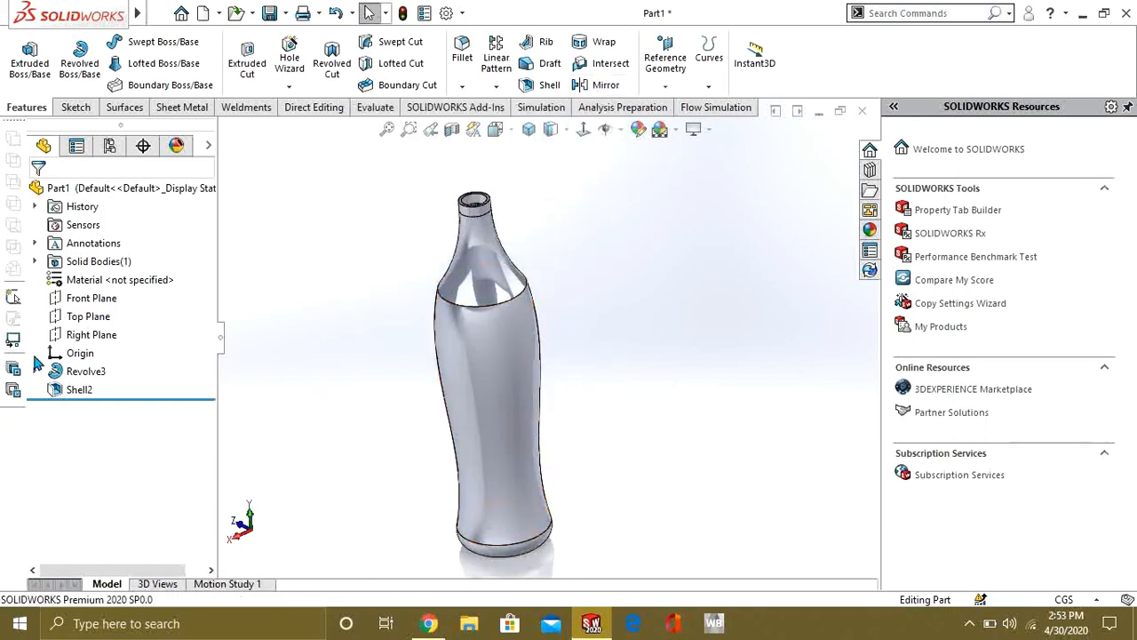
click(89, 334)
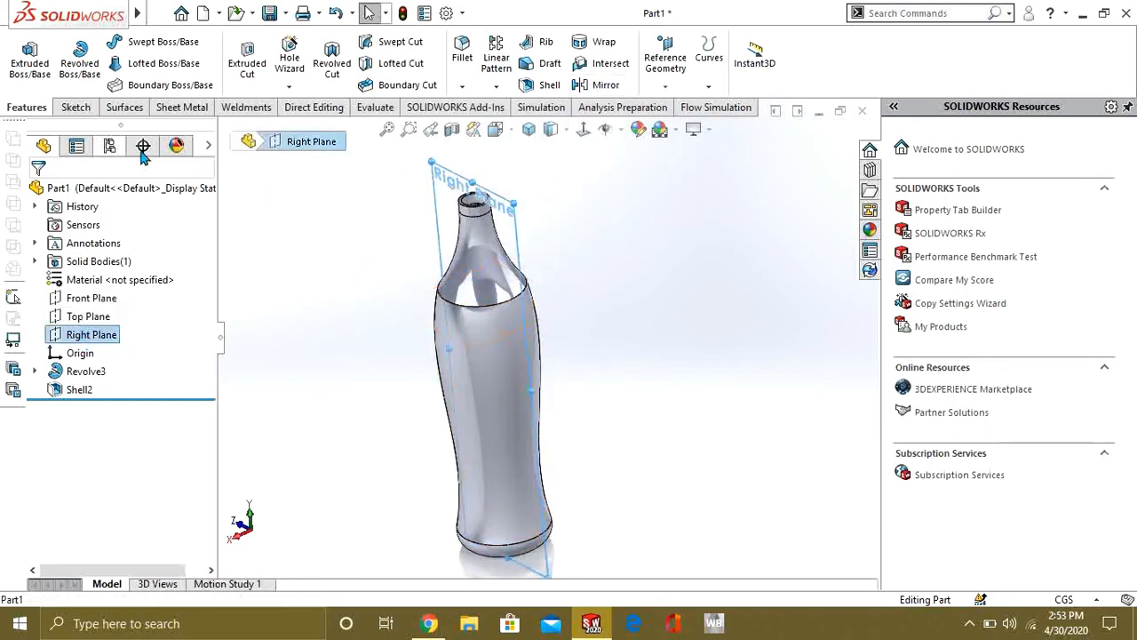
click(76, 106)
click(23, 58)
click(577, 178)
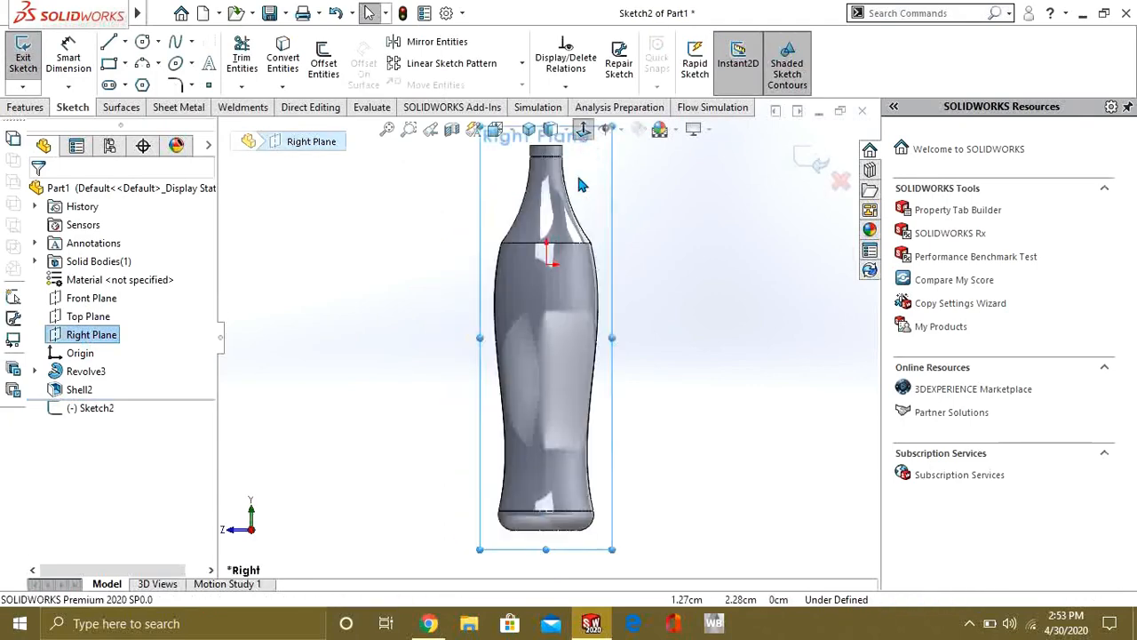
Draw a closed six-point spline about 6 cm wide across the upper body of the bottle, below the shoulder edge.
click(175, 42)
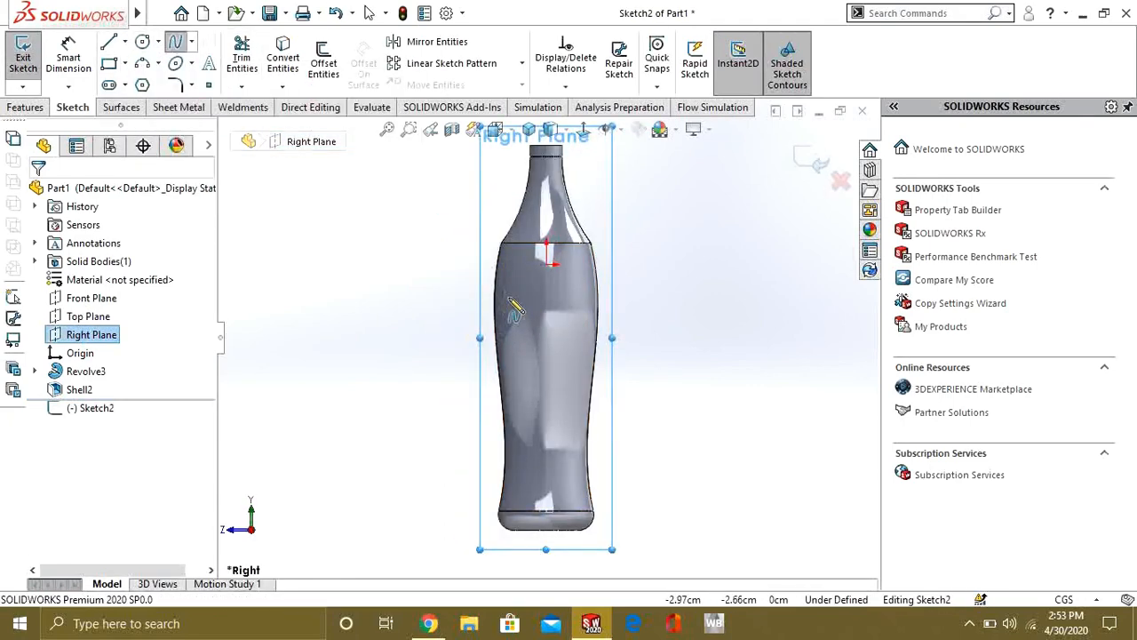
click(500, 308)
click(524, 281)
click(562, 293)
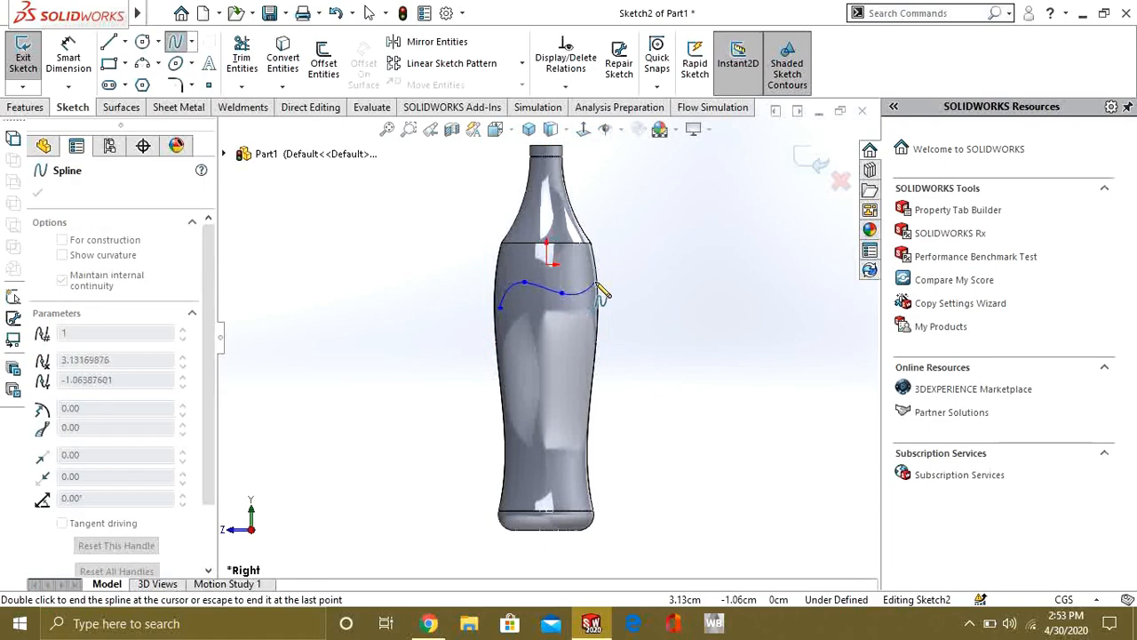
click(593, 285)
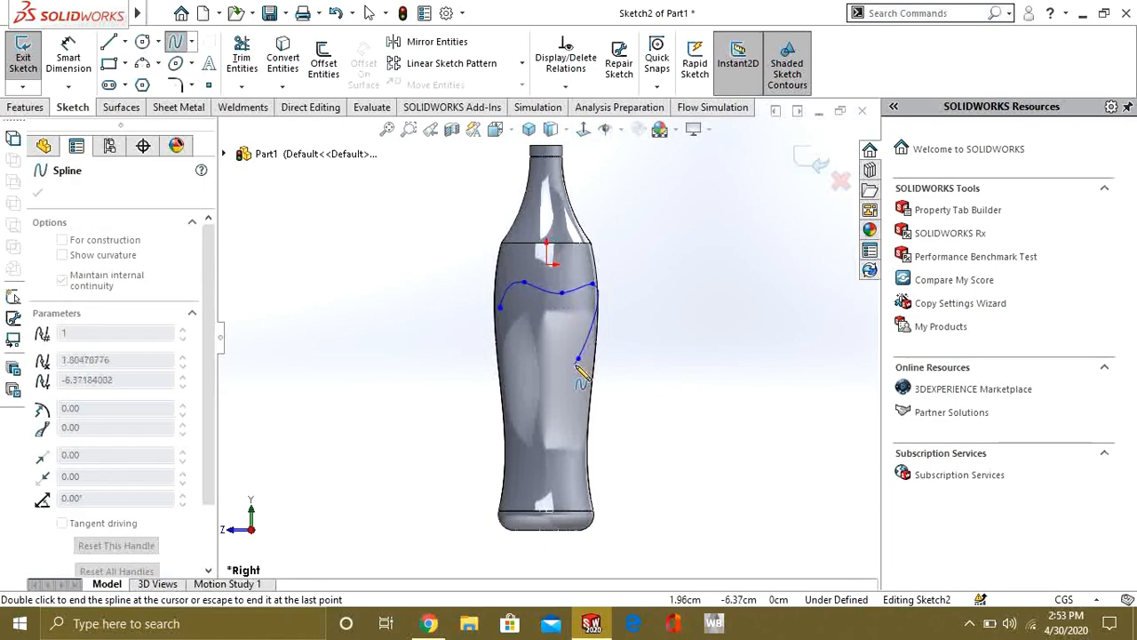
click(533, 361)
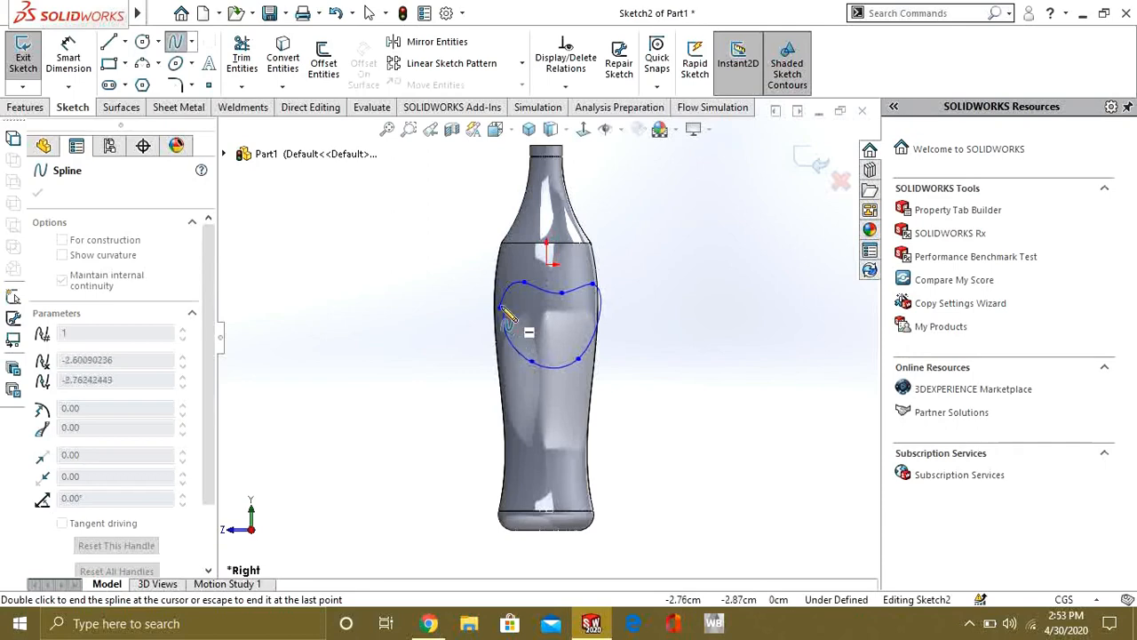
click(501, 308)
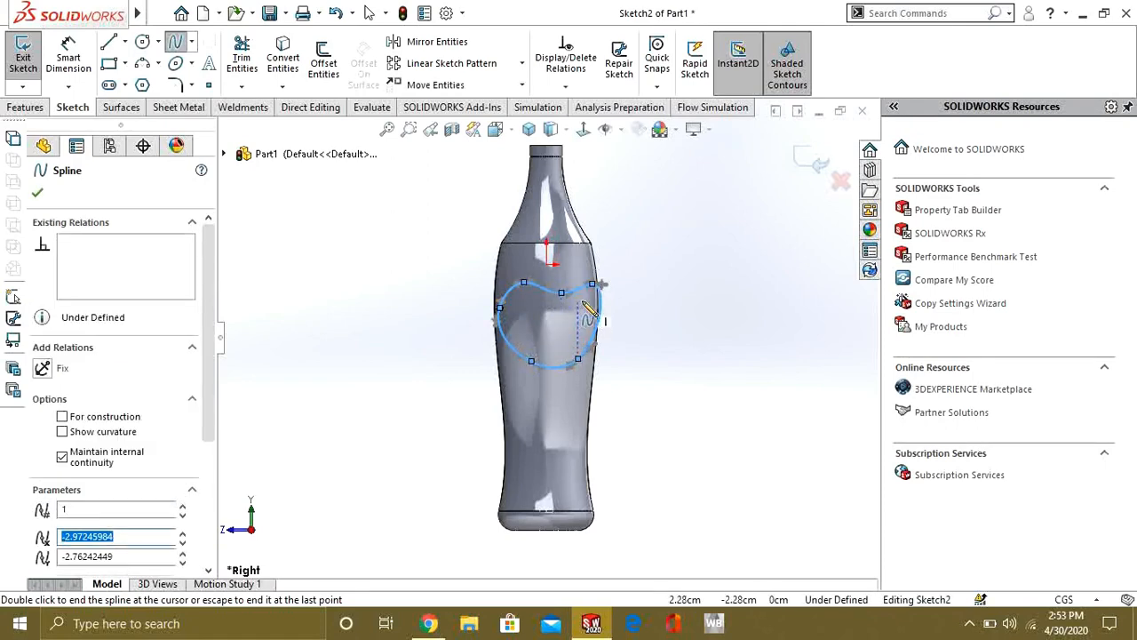
scroll(605, 295, down, 2)
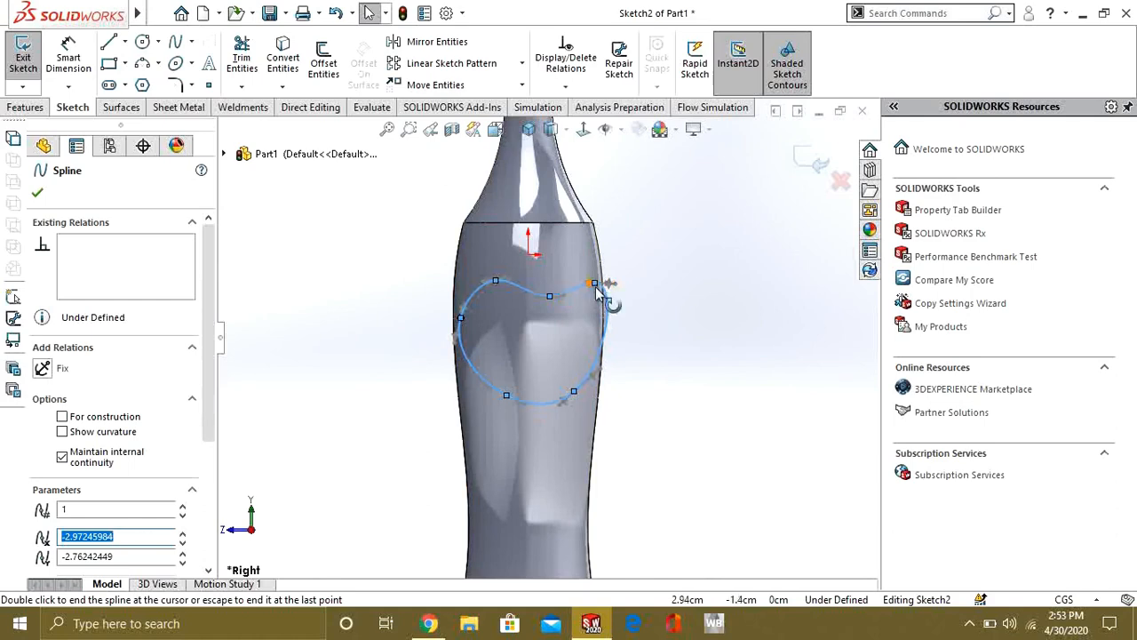
Close the spline at its starting point, finish it and exit the sketch.
click(593, 284)
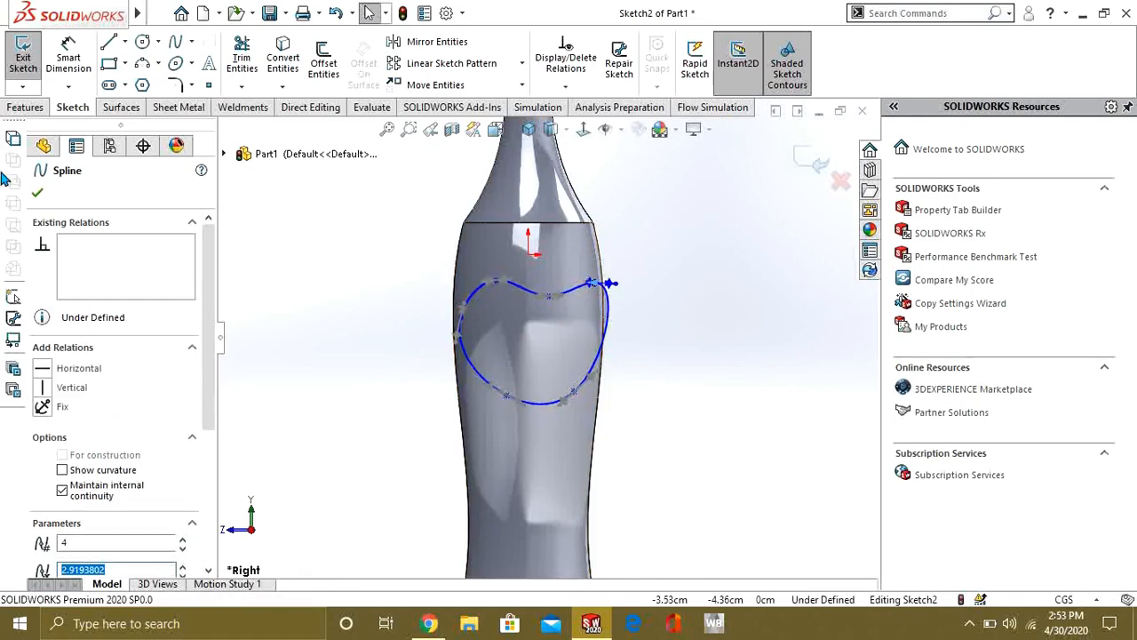
click(35, 198)
click(23, 55)
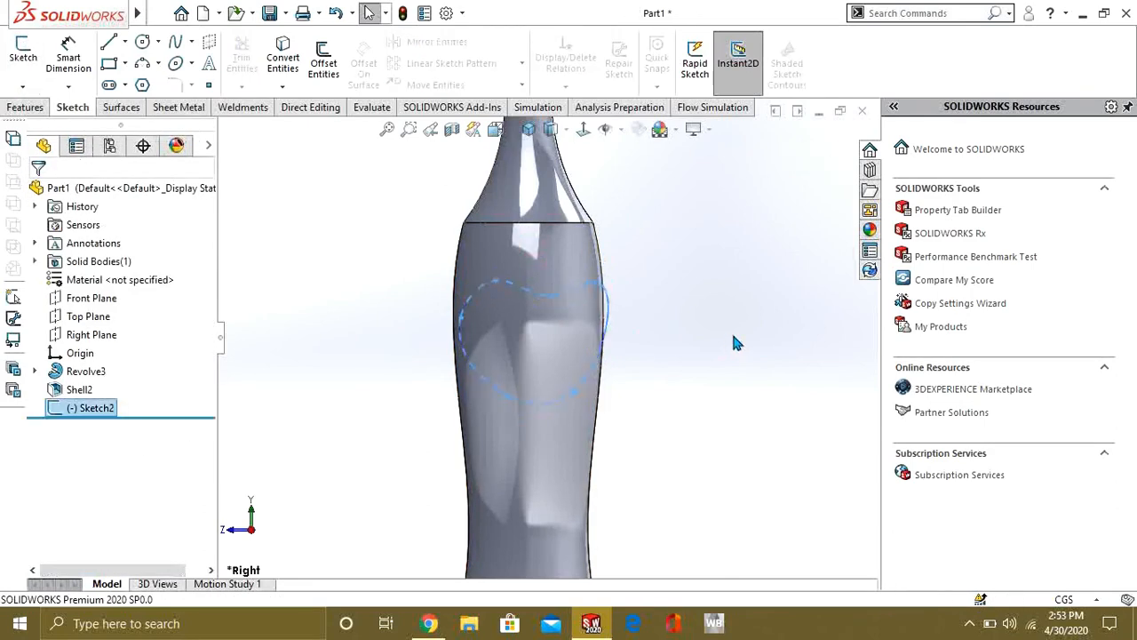
mouse_move(731, 331)
middle_down()
mouse_move(654, 406)
mouse_move(622, 373)
middle_up()
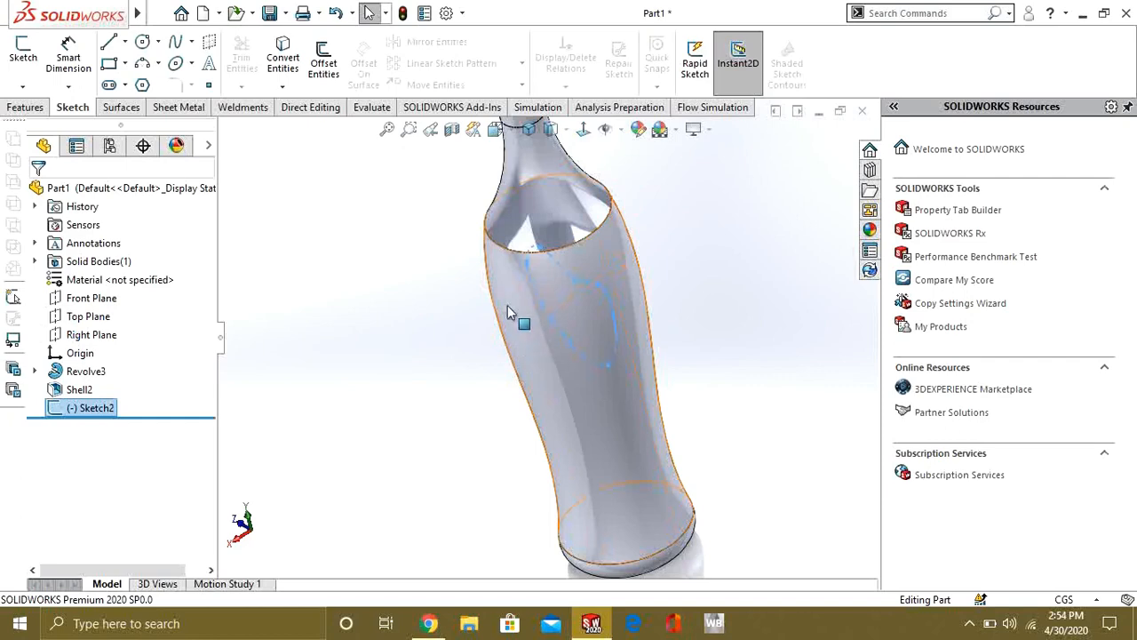
click(25, 107)
click(578, 44)
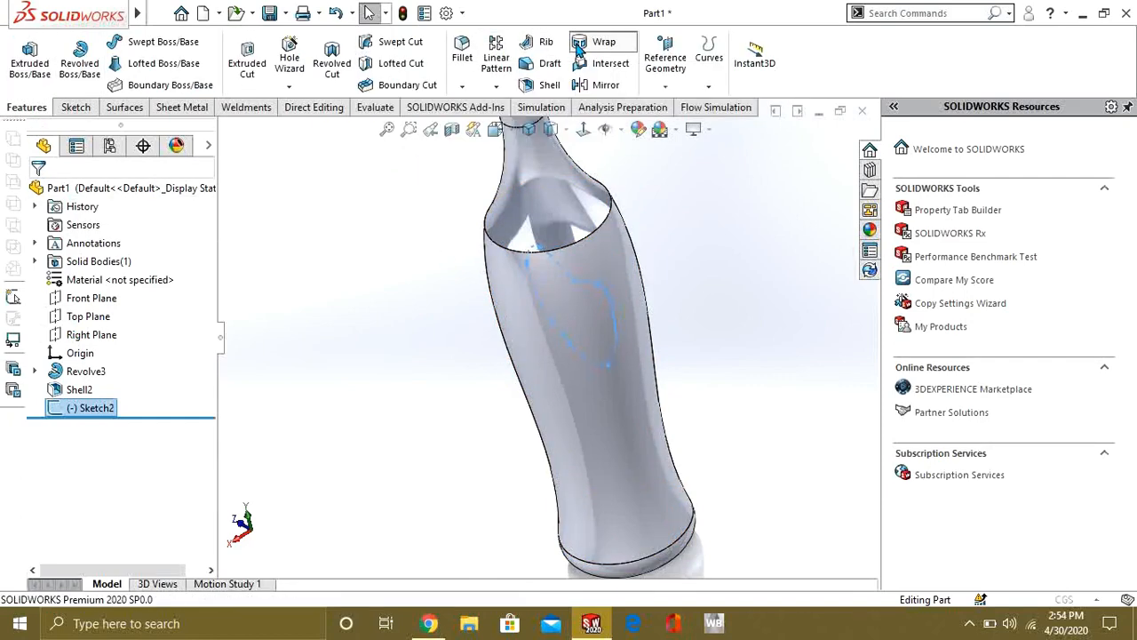
click(61, 193)
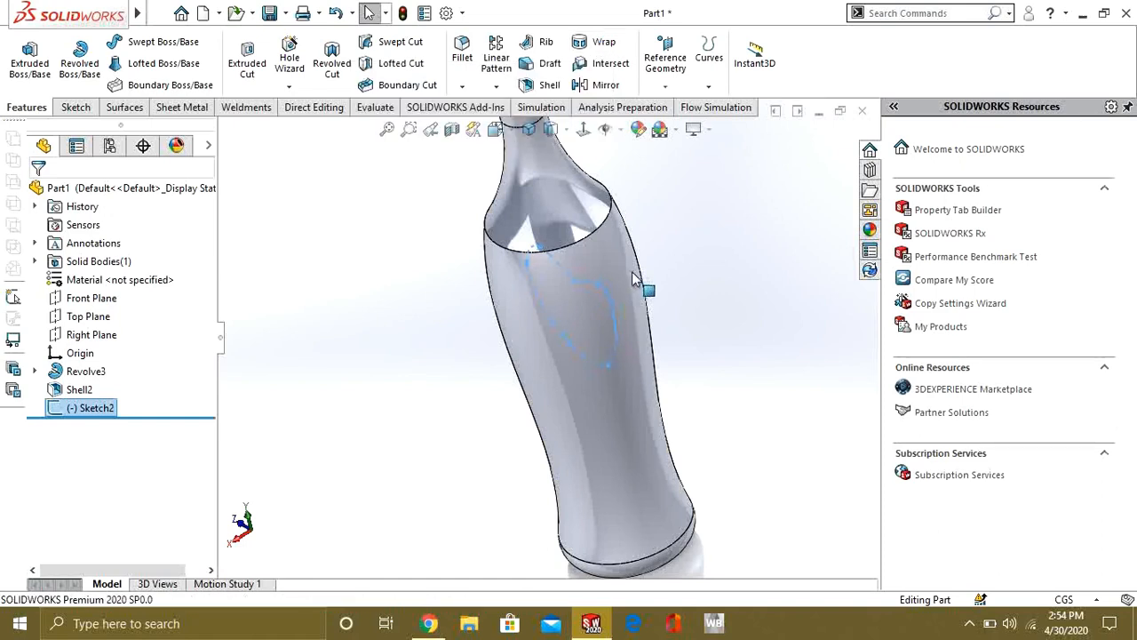
Wrap the closed spline sketch onto the bottle's main body face with the Scribe type.
middle_drag(645, 287, 580, 346)
scroll(565, 377, down, 2)
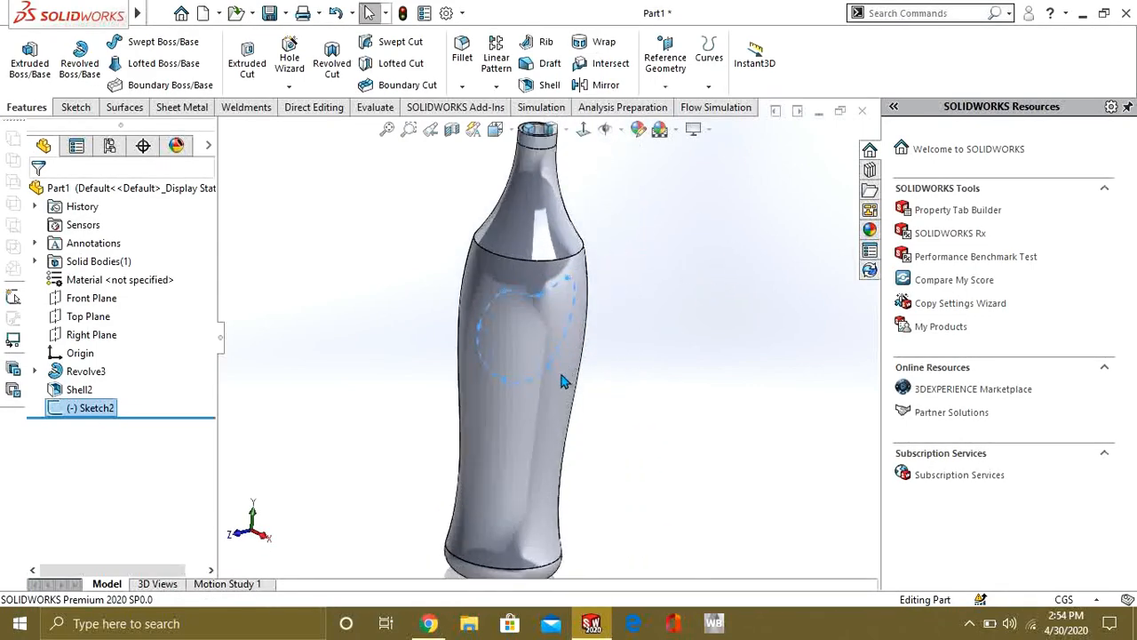
scroll(573, 342, up, 2)
scroll(639, 220, down, 1)
scroll(612, 218, up, 1)
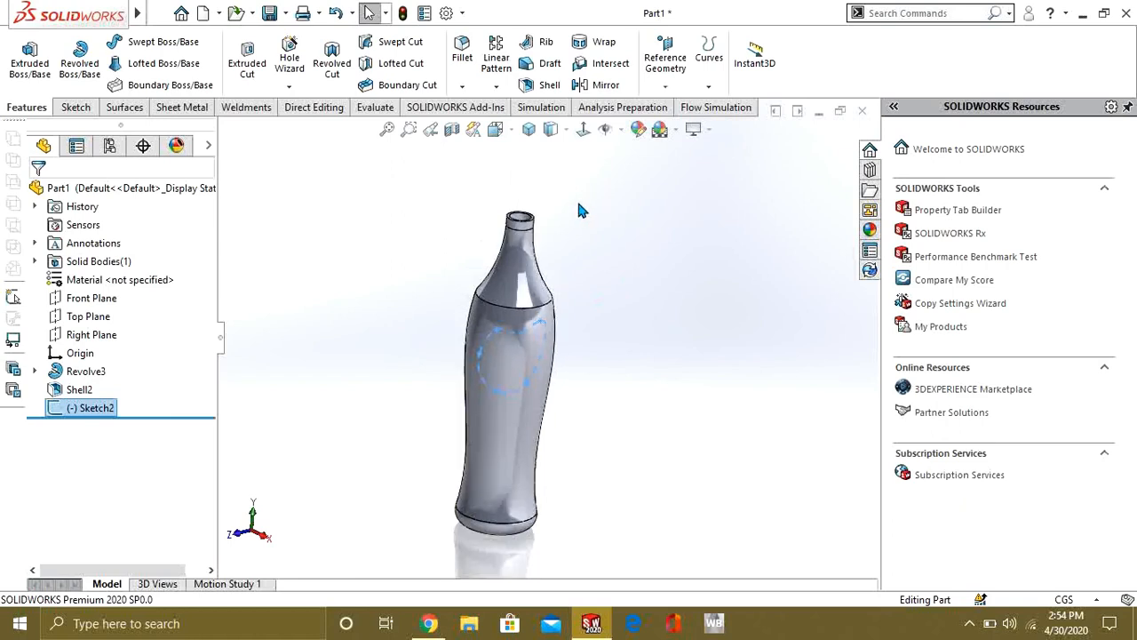
click(594, 43)
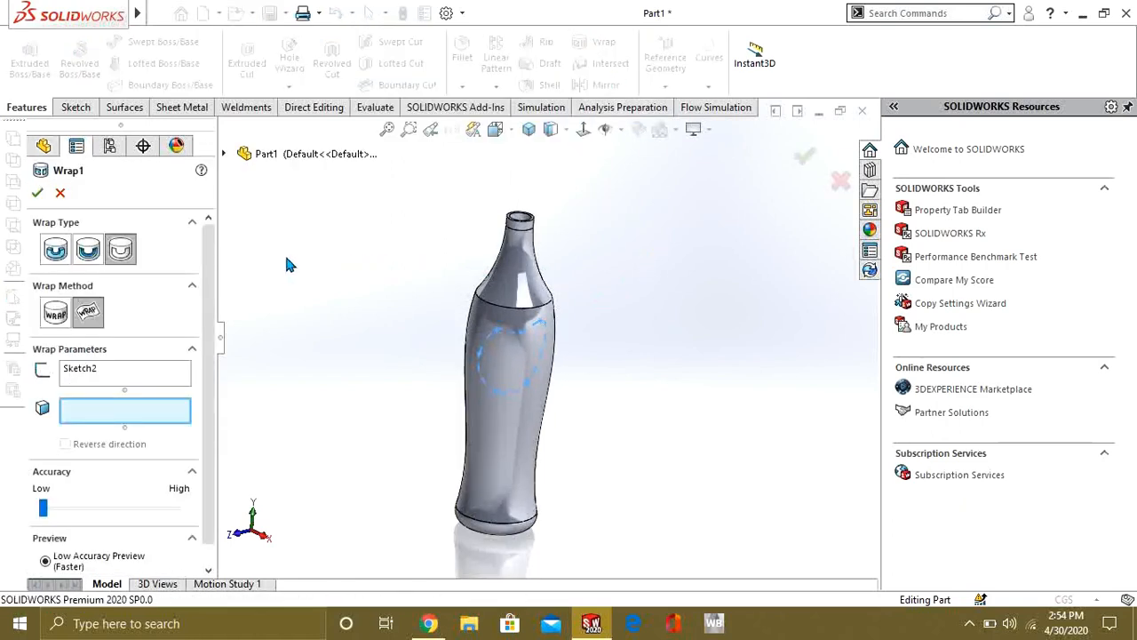
click(121, 250)
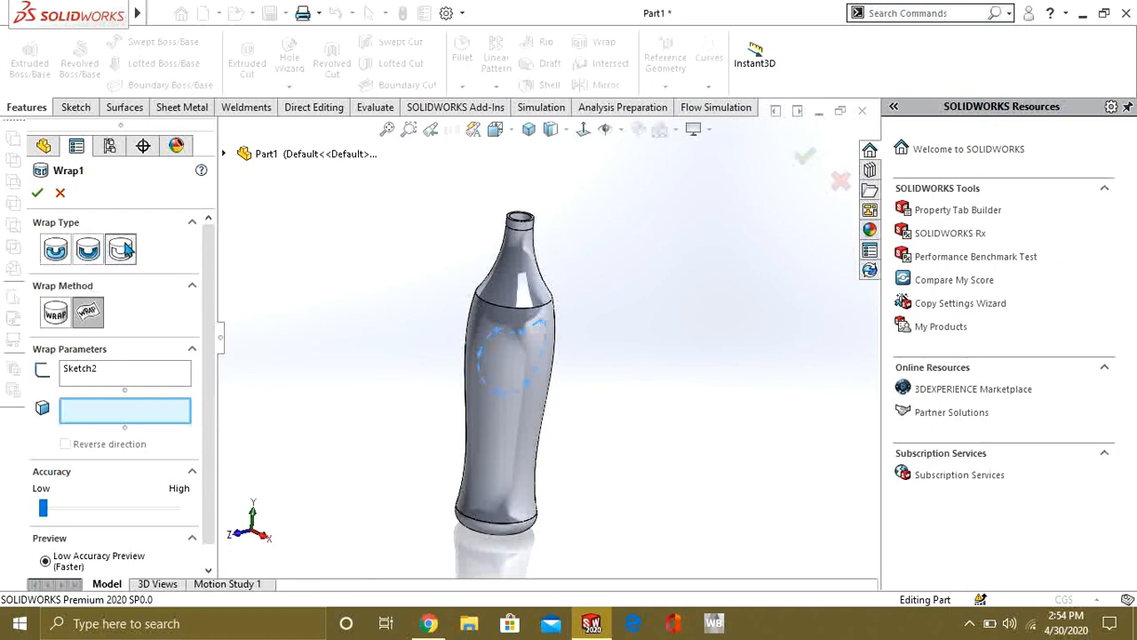
scroll(405, 396, down, 1)
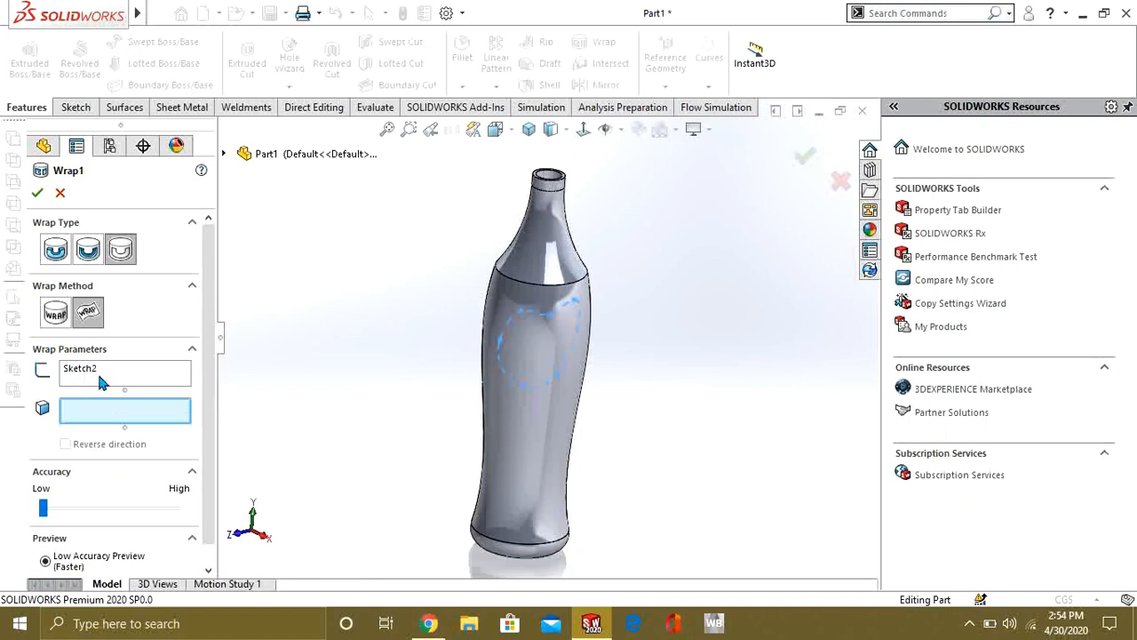
click(559, 410)
middle_drag(589, 417, 577, 389)
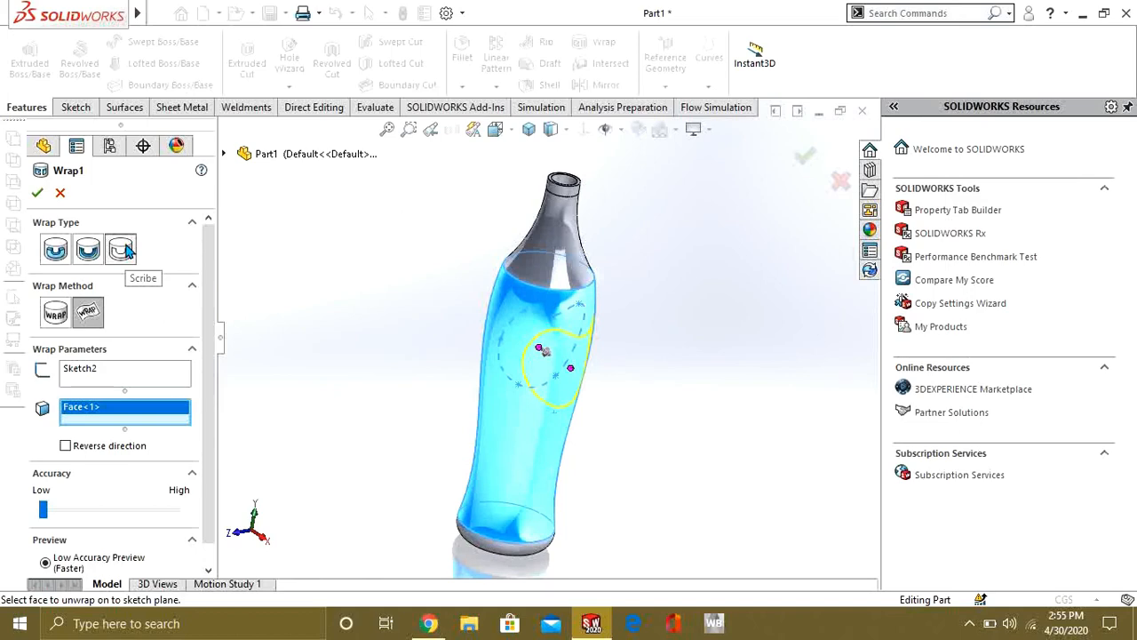
click(38, 193)
Examine the scribed outline on the bottle body from several angles, highlighting its enclosed face.
middle_drag(551, 373, 702, 382)
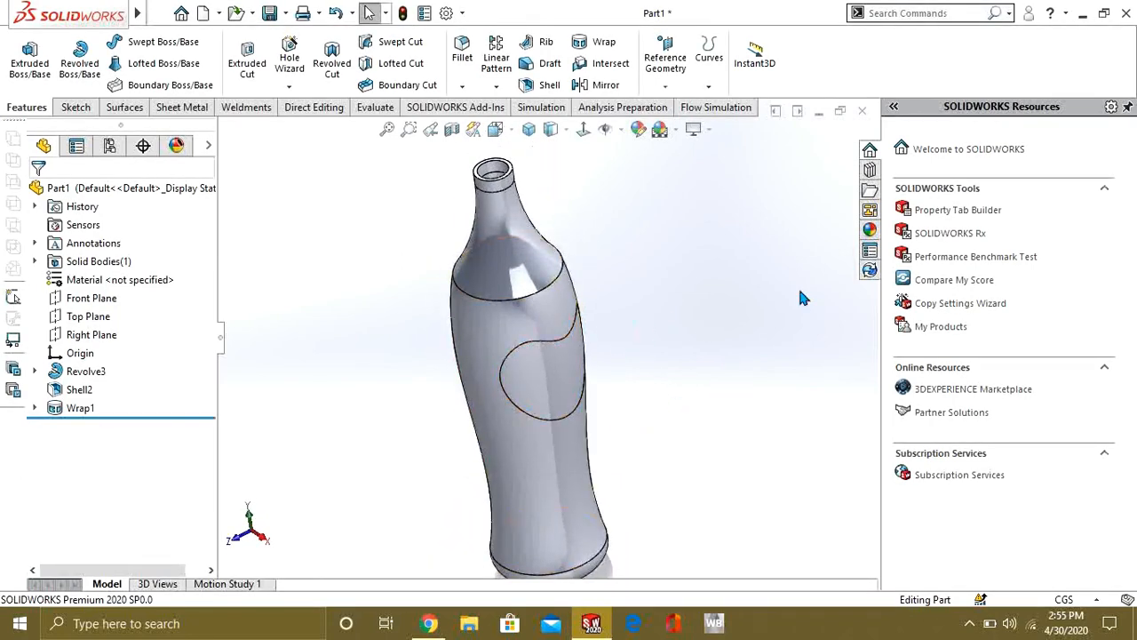
click(544, 391)
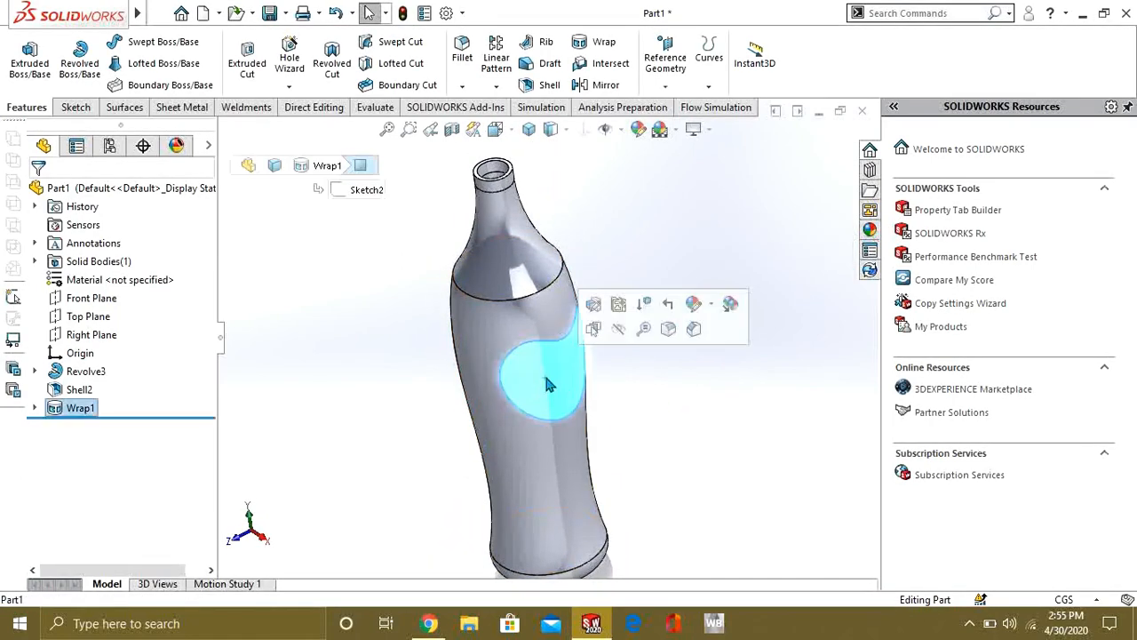
mouse_move(688, 442)
middle_down()
mouse_move(680, 370)
mouse_move(604, 396)
mouse_move(695, 404)
mouse_move(695, 426)
middle_up()
scroll(673, 395, up, 3)
scroll(613, 377, down, 1)
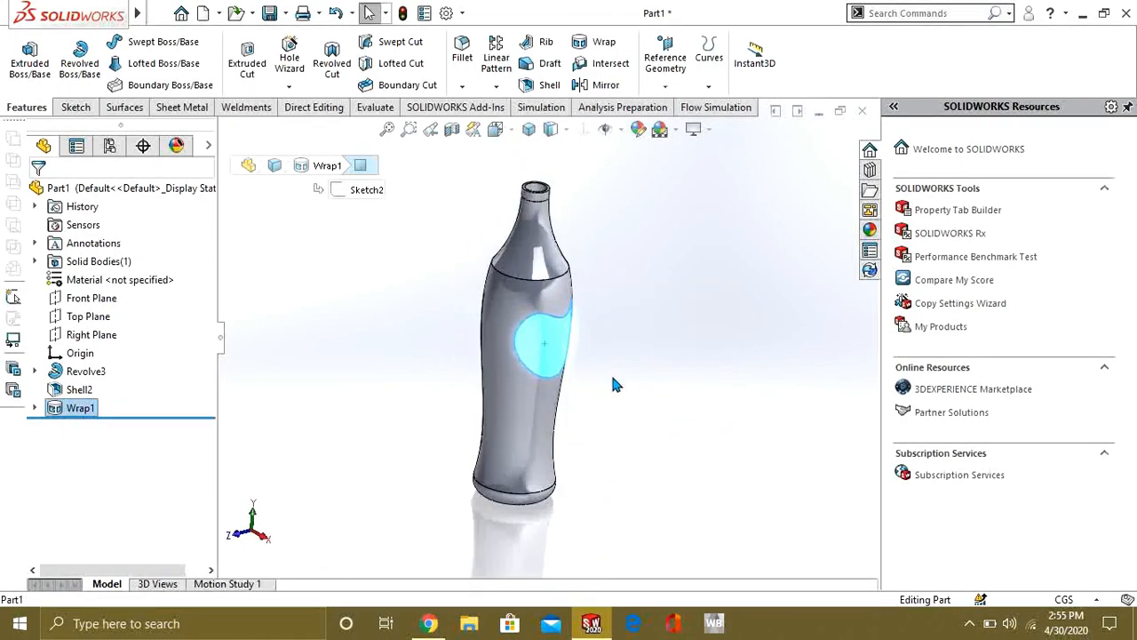
click(628, 361)
scroll(622, 365, down, 3)
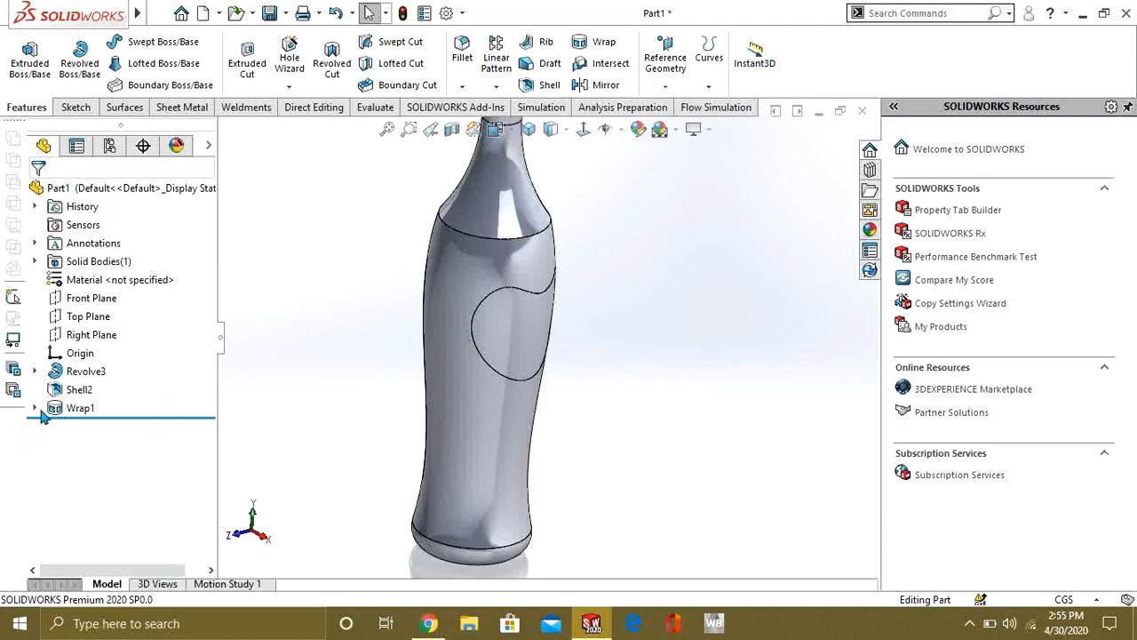
Edit the wrap feature to the Emboss type with a thickness of 0.50 cm.
right_click(64, 409)
click(80, 219)
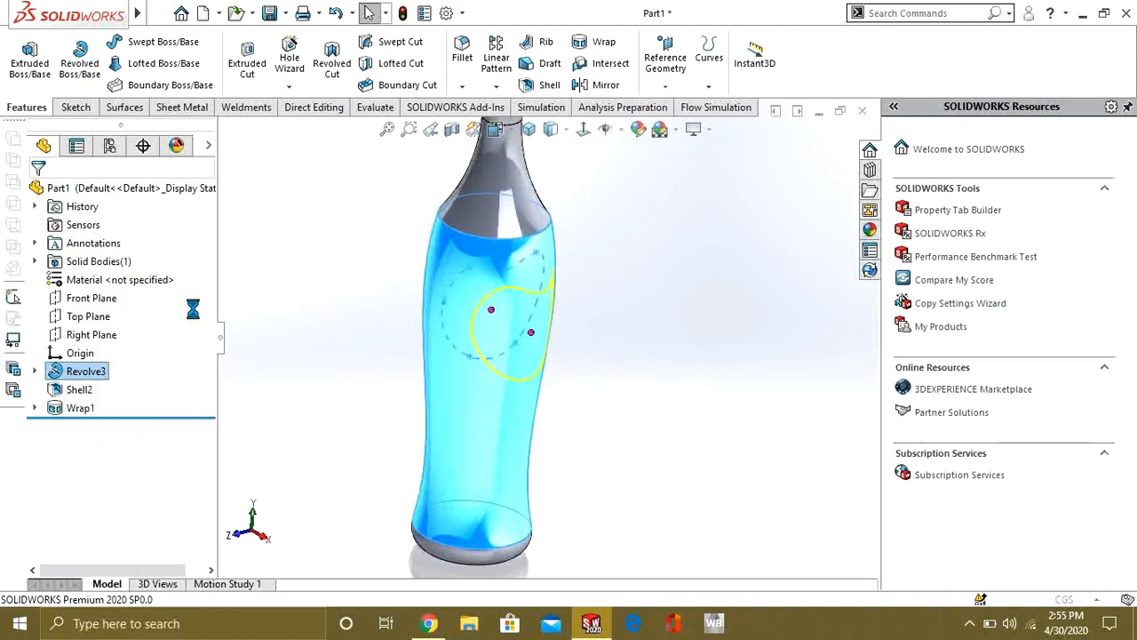
click(55, 250)
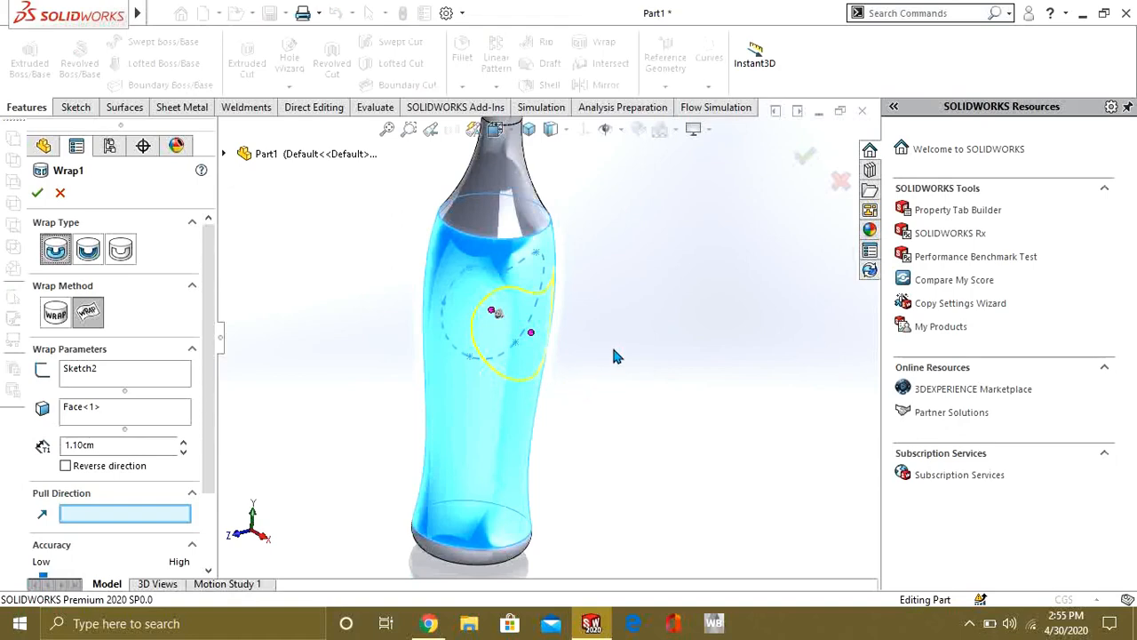
middle_drag(617, 355, 536, 295)
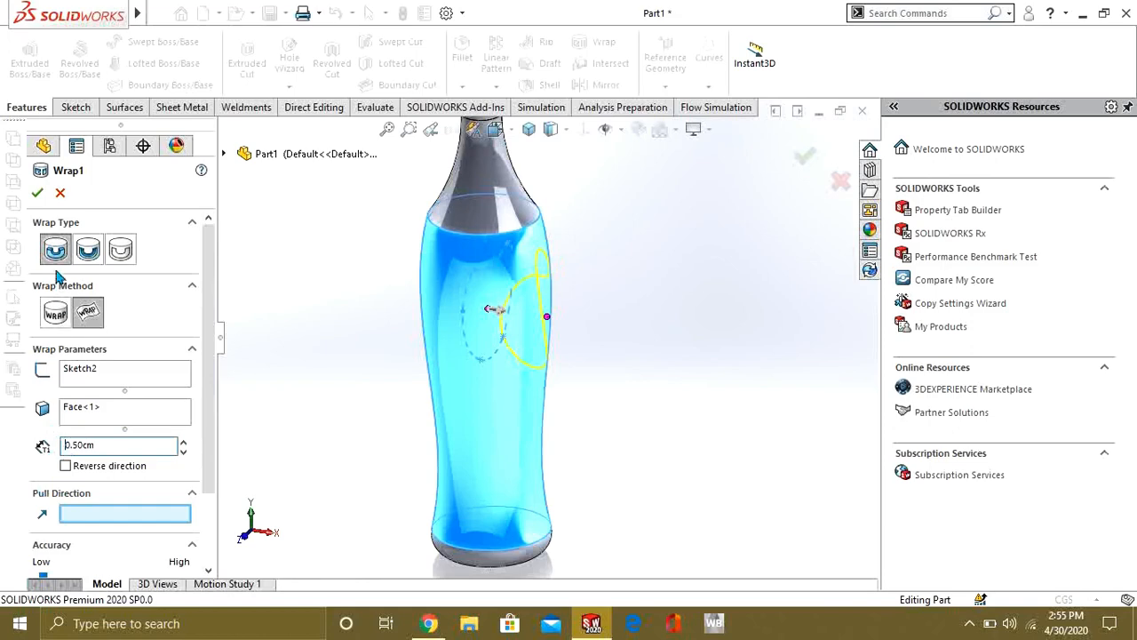
click(37, 193)
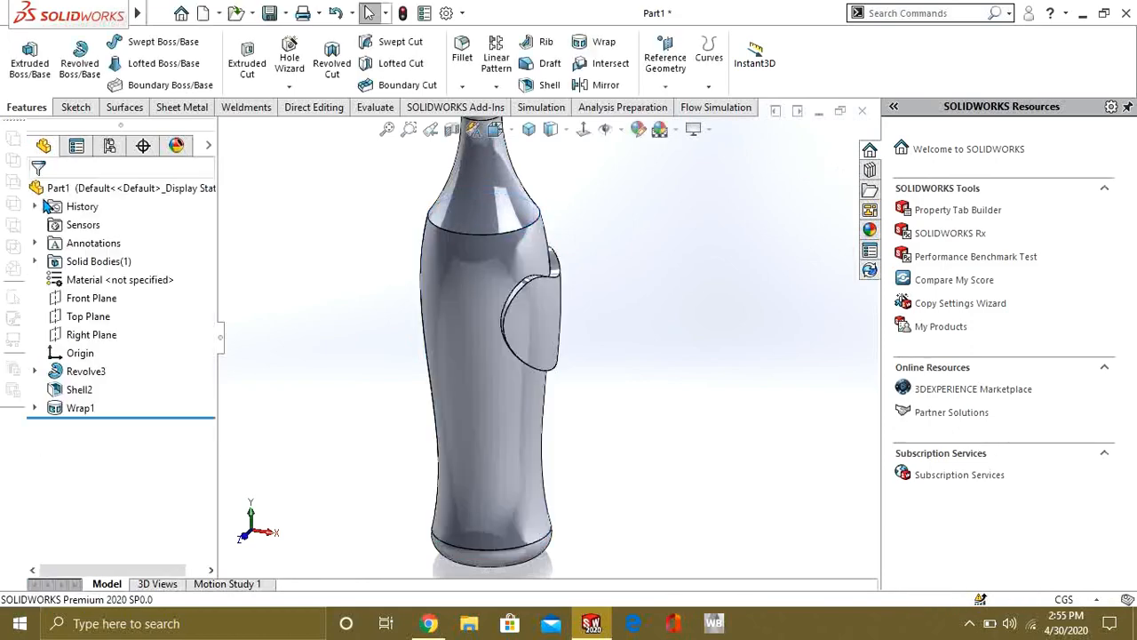
Change the wrap feature's type to Deboss so the spline shape is recessed into the bottle body.
middle_drag(531, 289, 569, 332)
scroll(531, 423, up, 3)
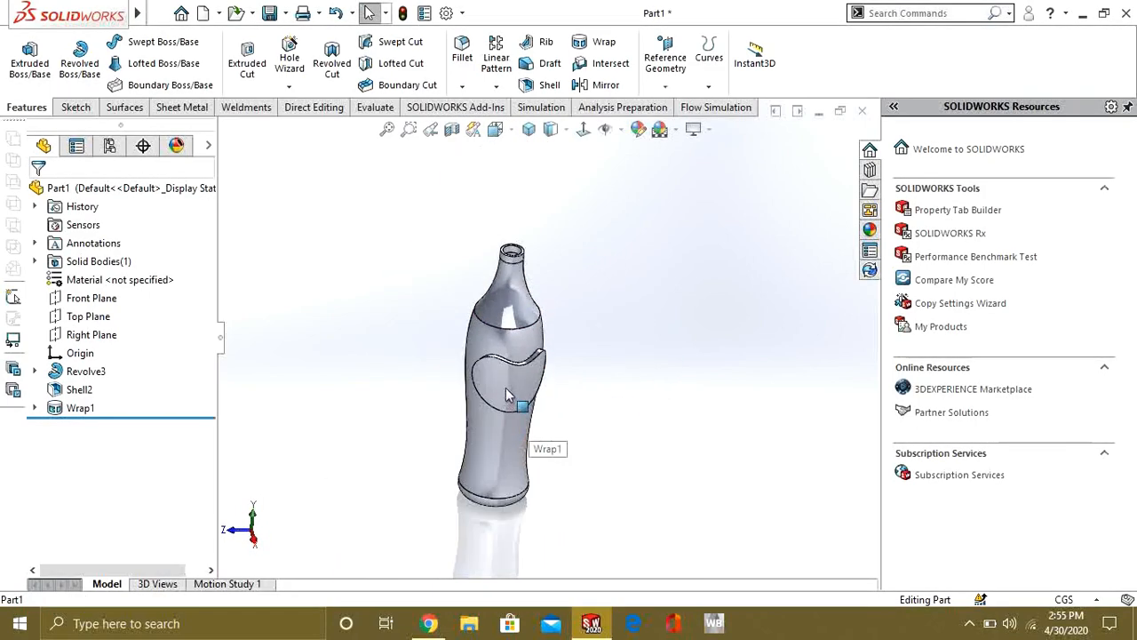
middle_drag(506, 387, 529, 426)
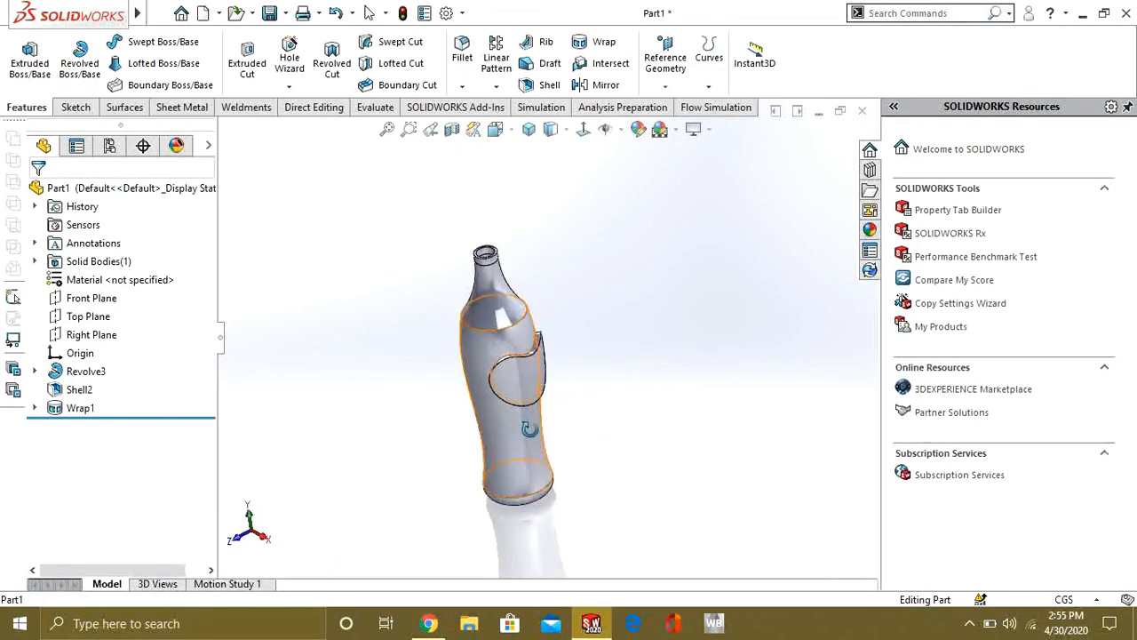
scroll(533, 386, down, 2)
right_click(82, 409)
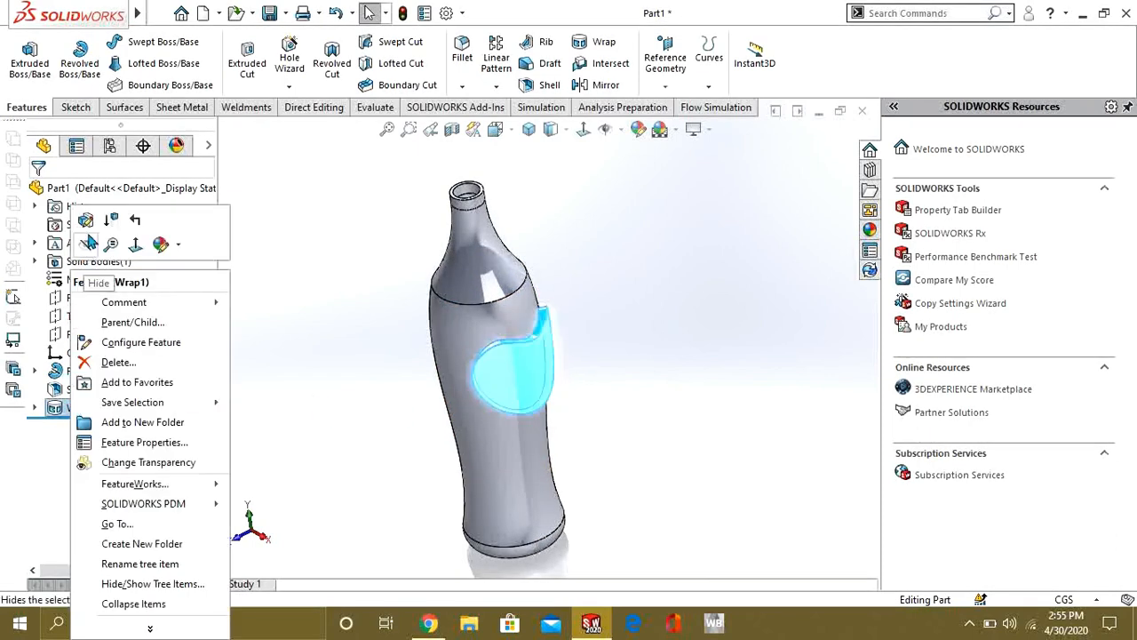
click(87, 228)
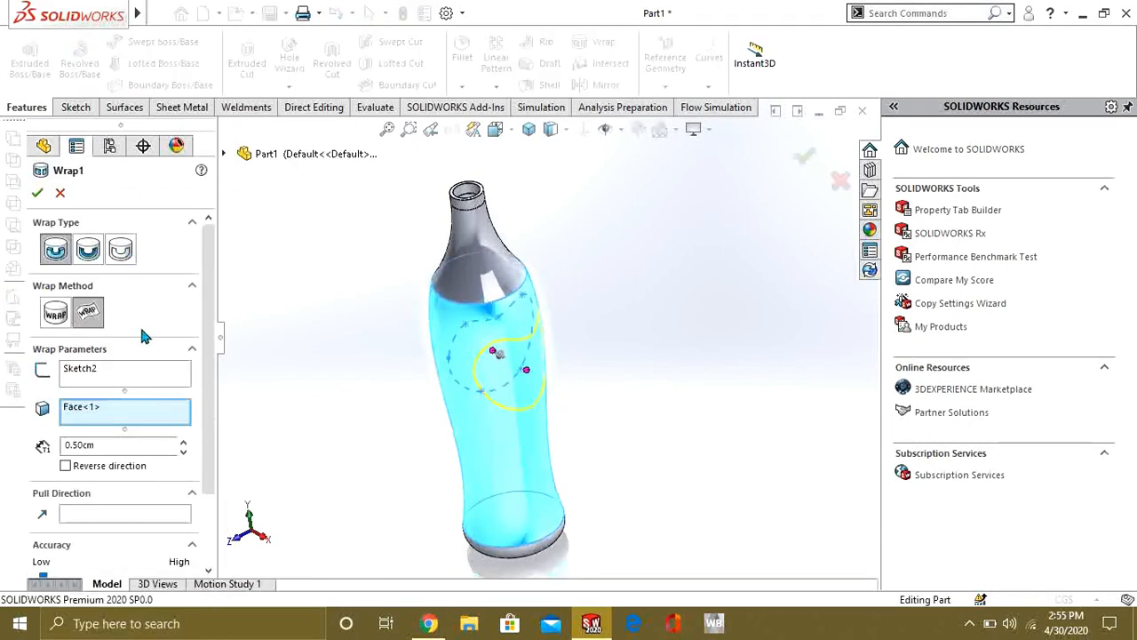
click(89, 253)
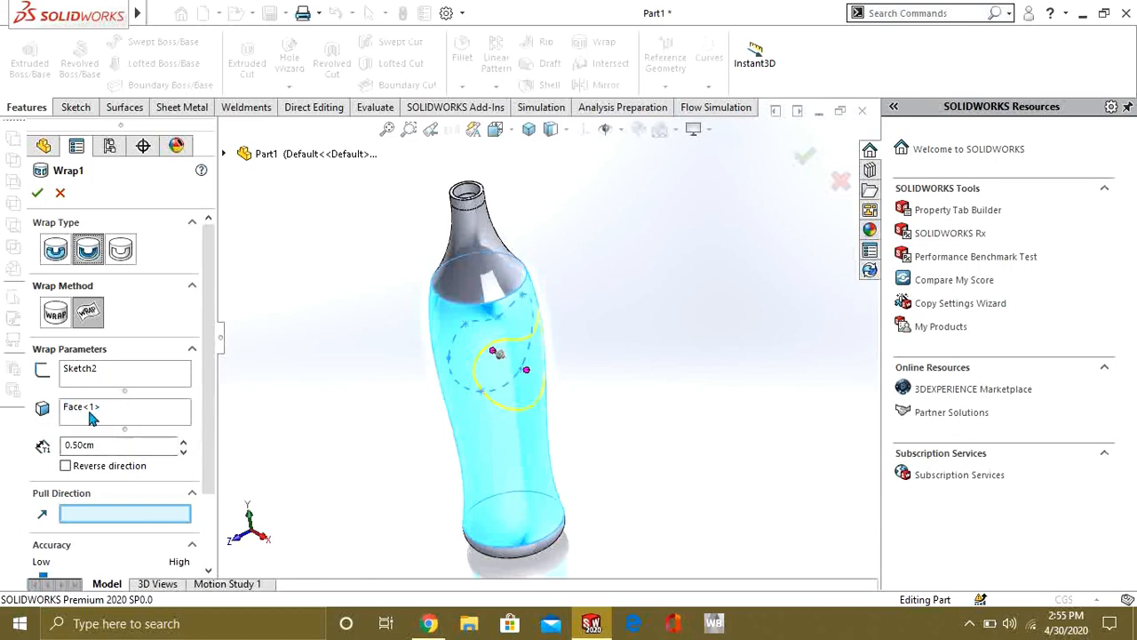
click(39, 194)
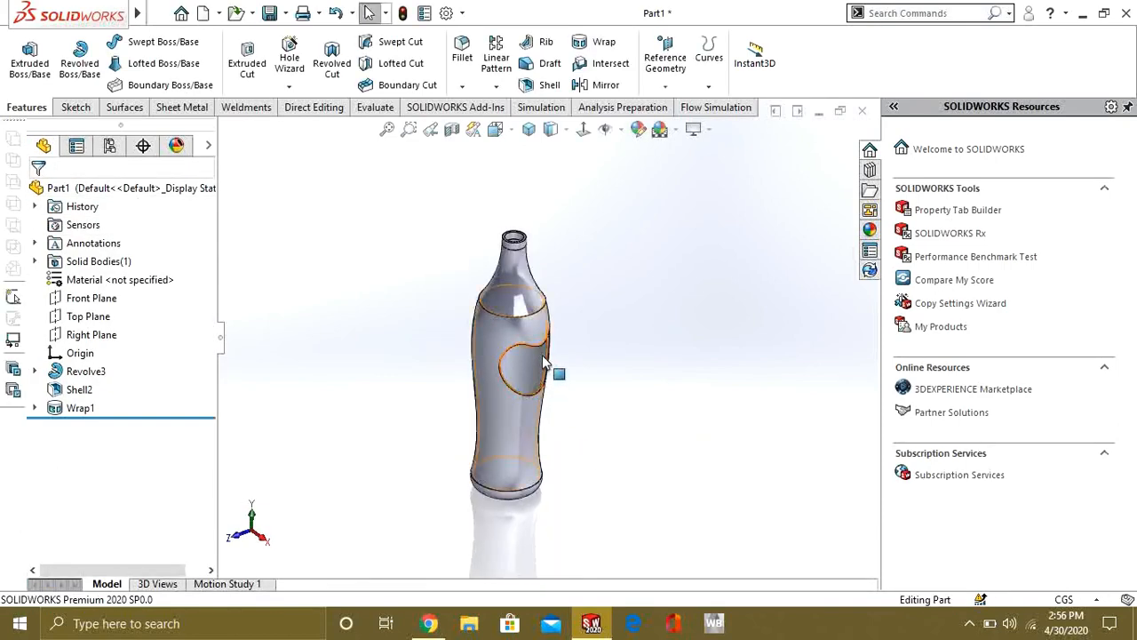
Apply a zonal section view on the Front Plane with Intersection zone 2 and inspect the debossed area.
scroll(611, 371, down, 3)
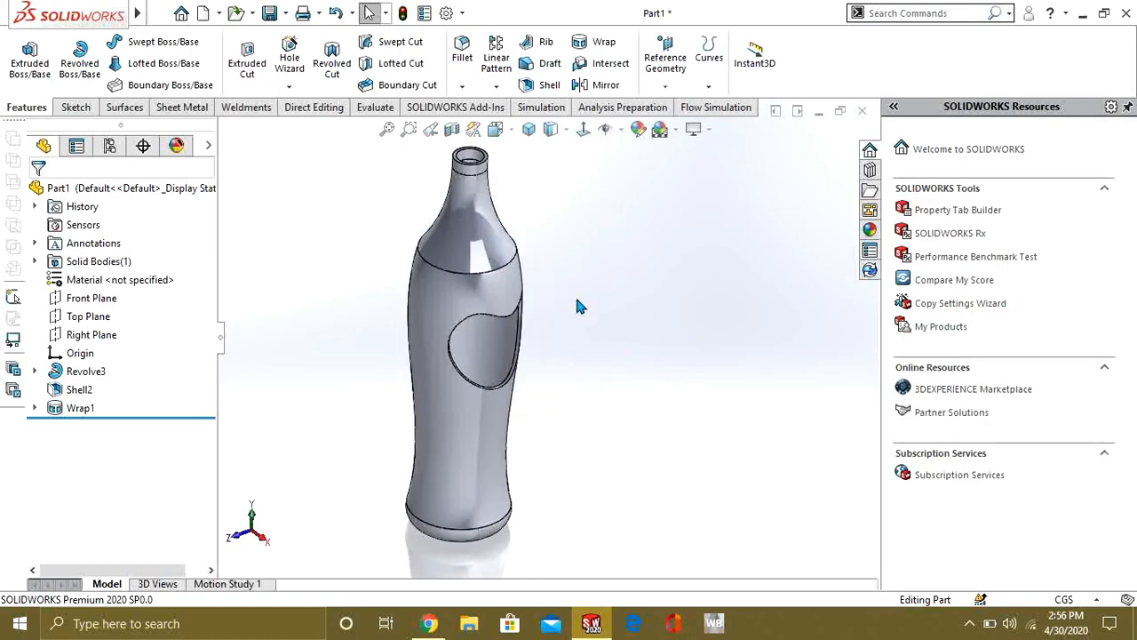
middle_drag(576, 307, 533, 274)
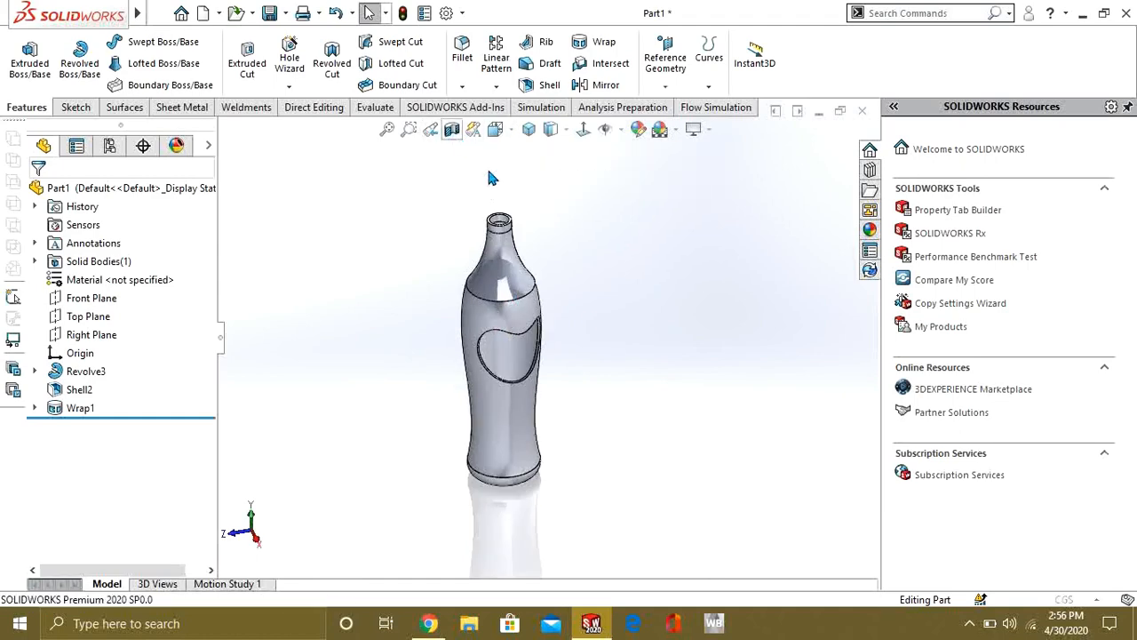
middle_drag(601, 341, 582, 309)
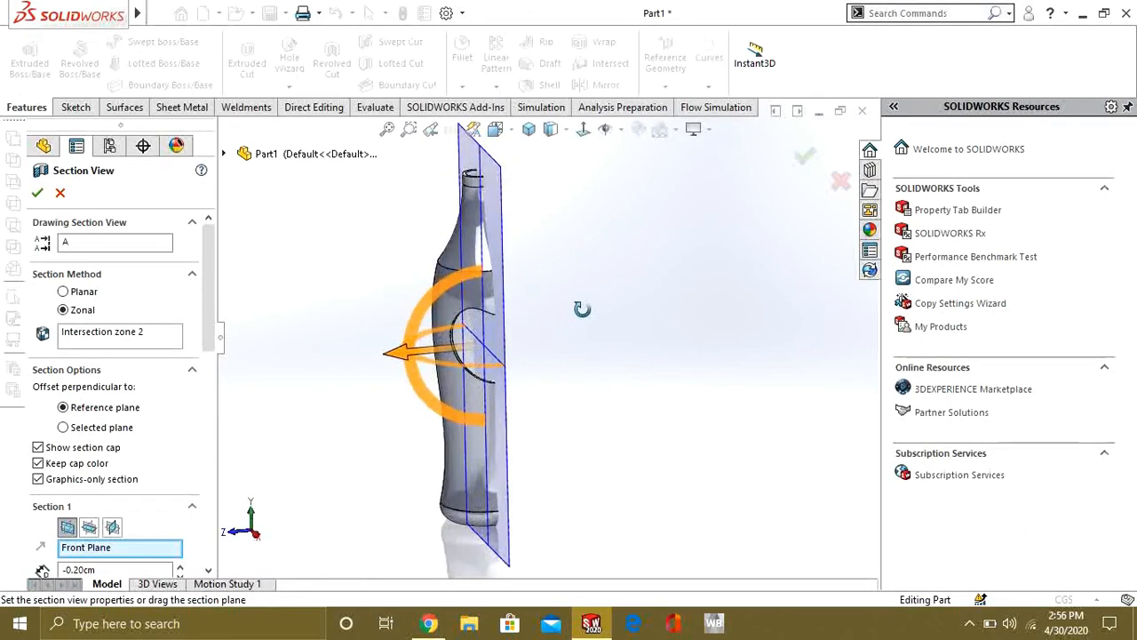
click(38, 193)
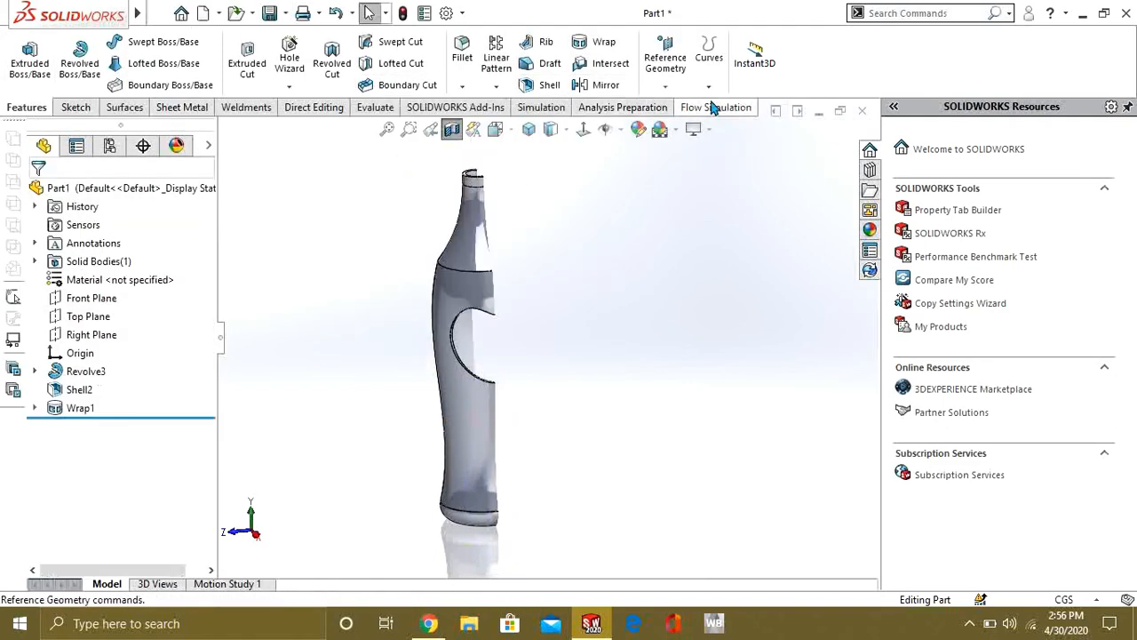